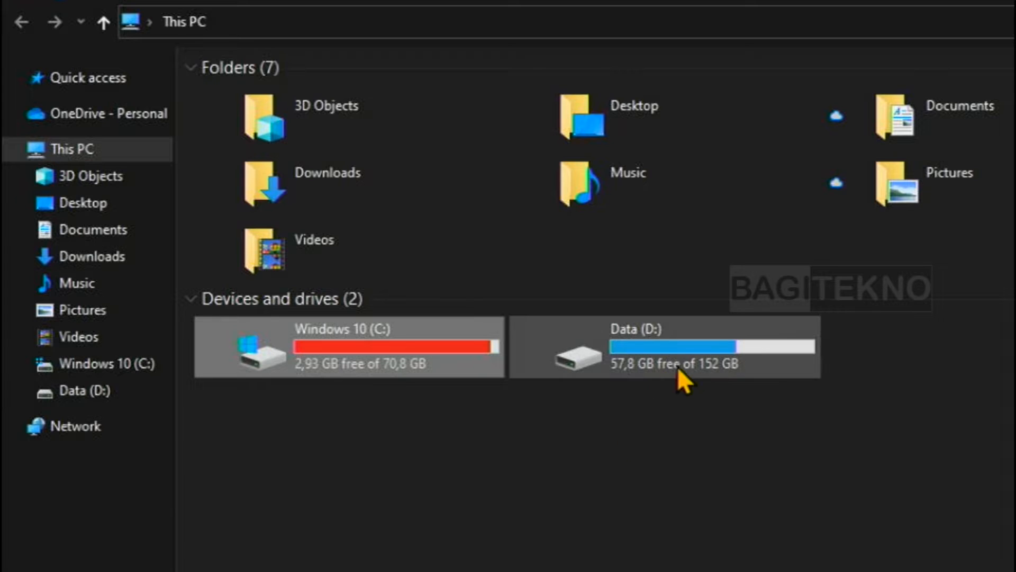
Check the free space and total size of the Windows 10 (C:) and Data (D:) drives
click(669, 358)
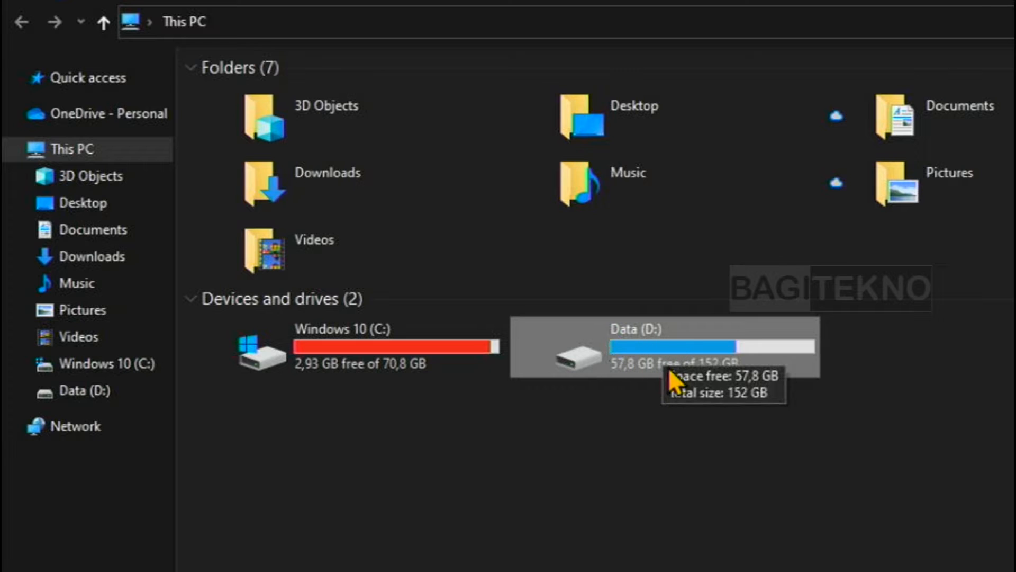
click(435, 352)
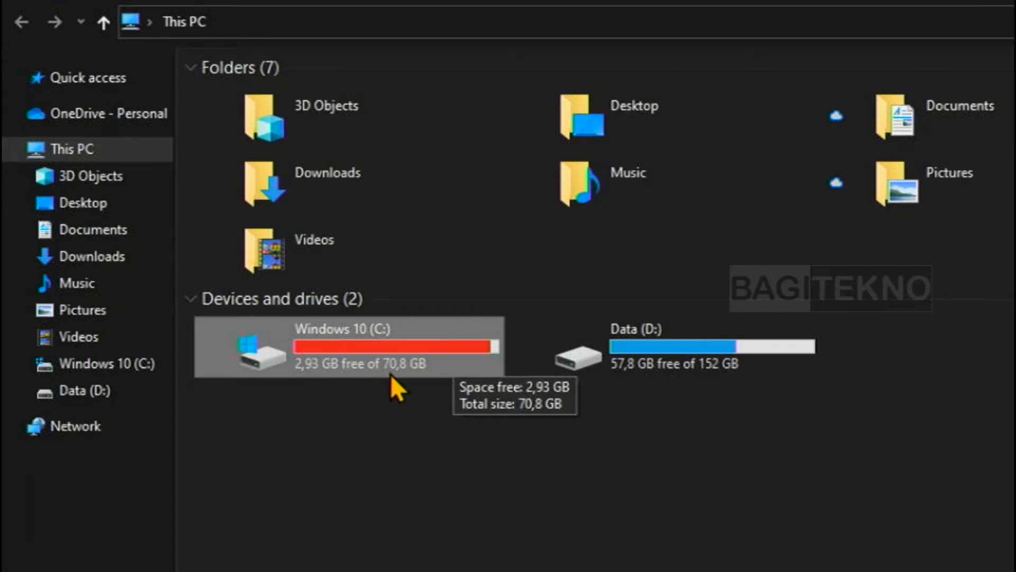
click(479, 445)
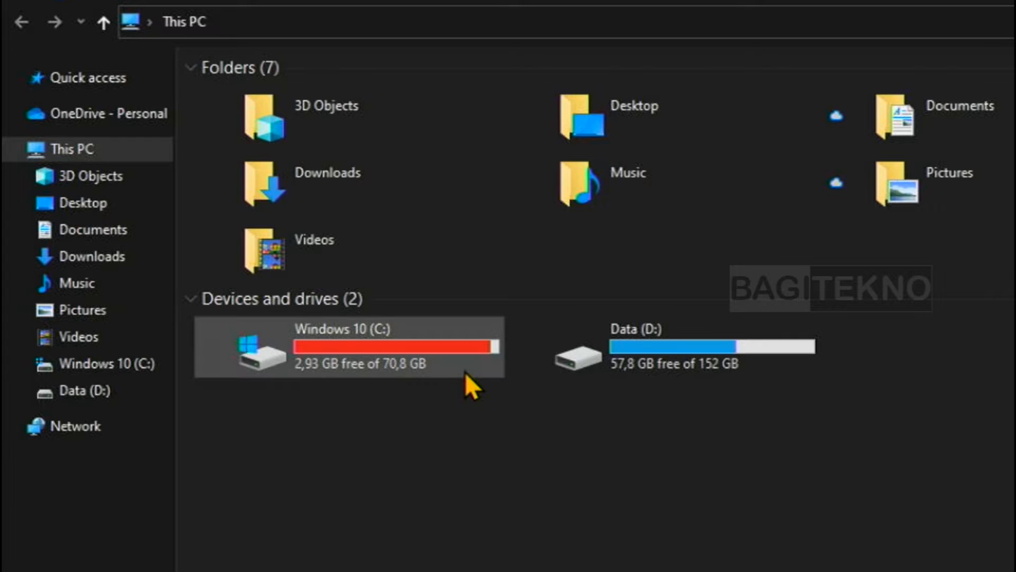
mouse_move(466, 372)
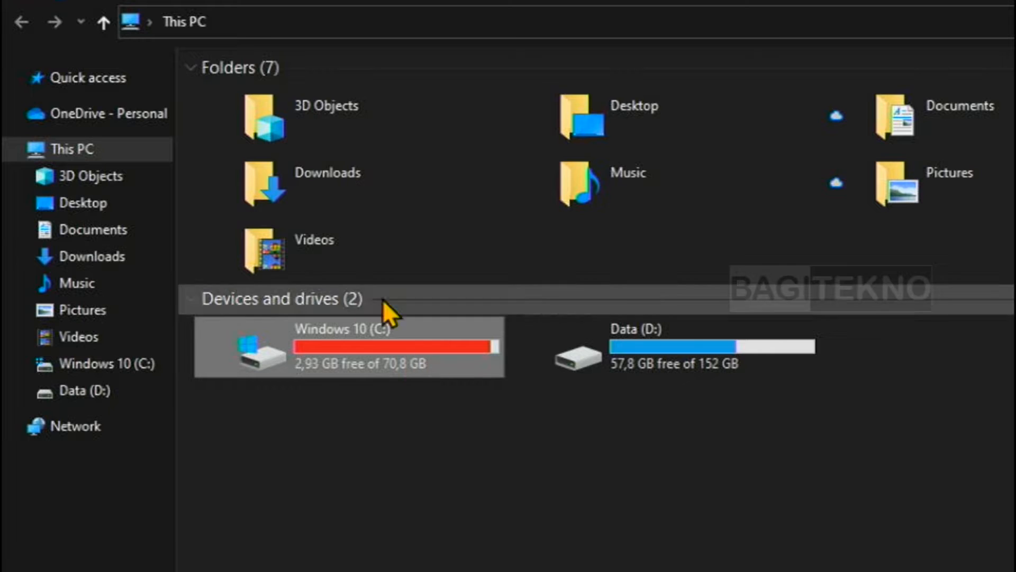
mouse_move(492, 359)
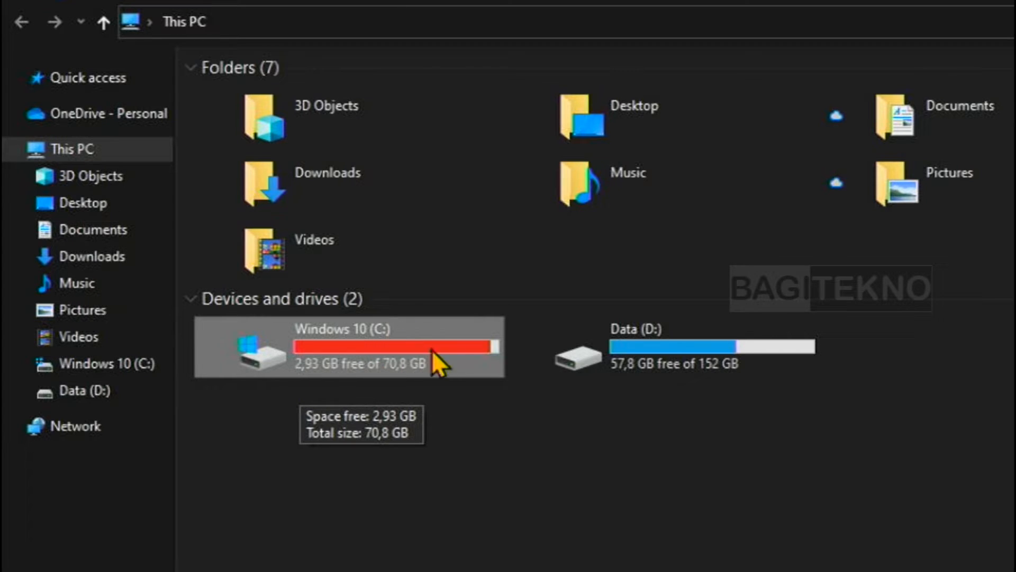
click(626, 436)
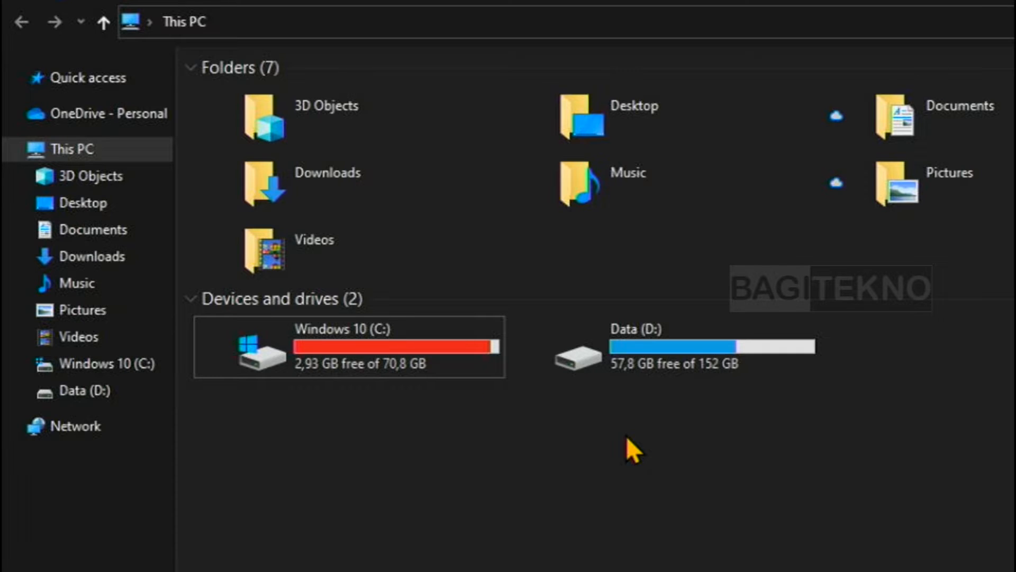
click(425, 356)
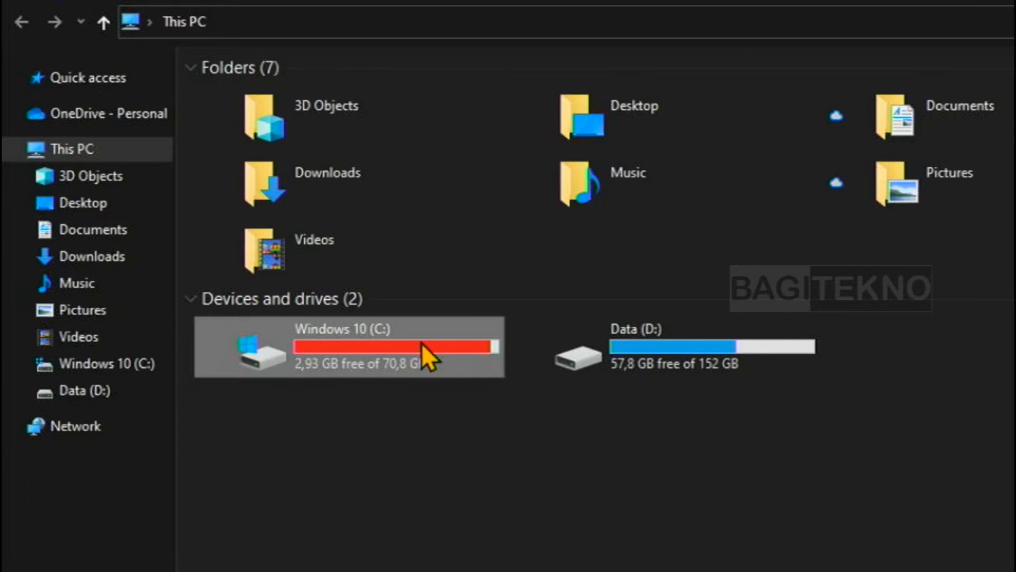
mouse_move(380, 347)
mouse_move(398, 375)
mouse_move(628, 369)
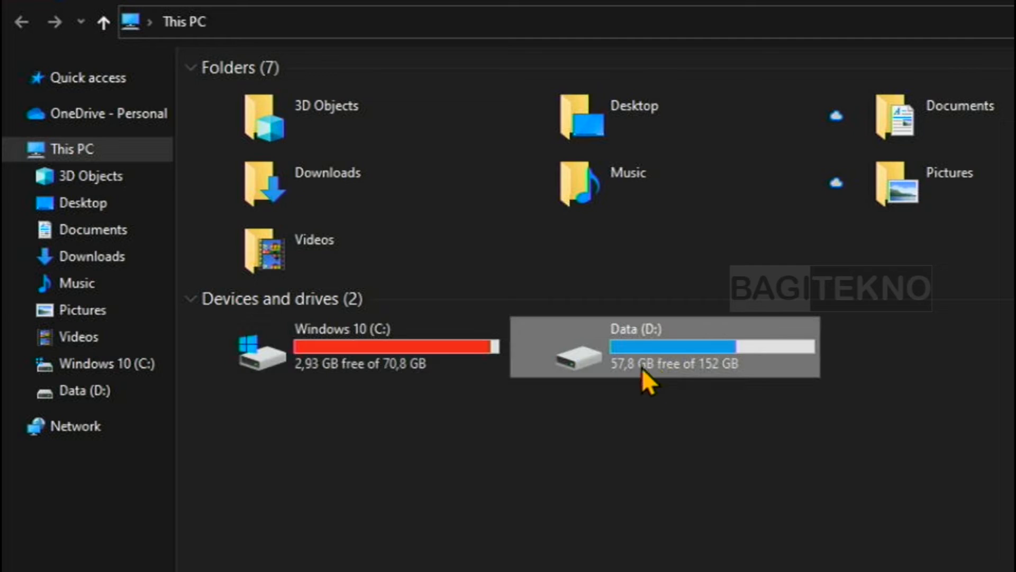
mouse_move(666, 366)
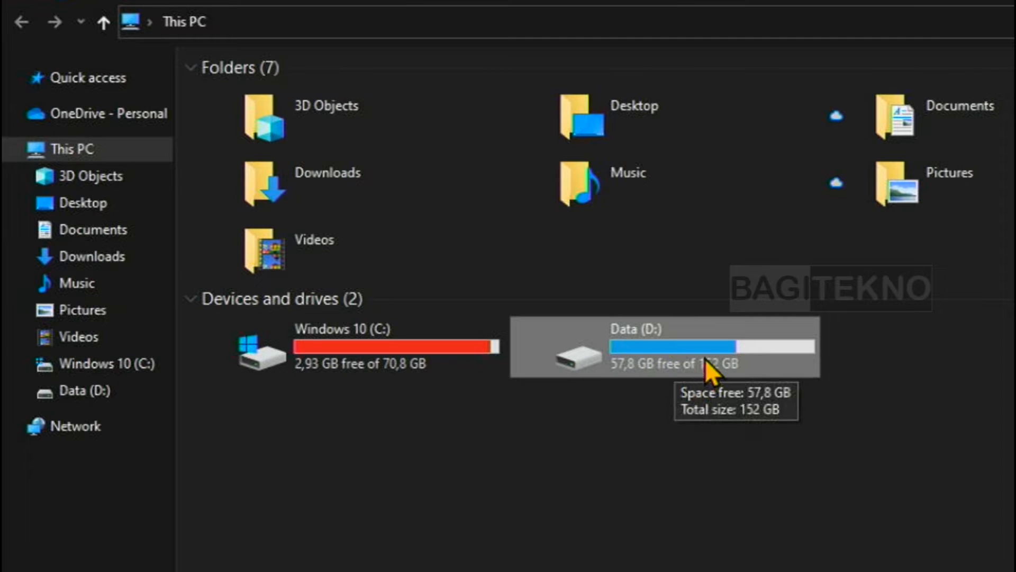
mouse_move(714, 355)
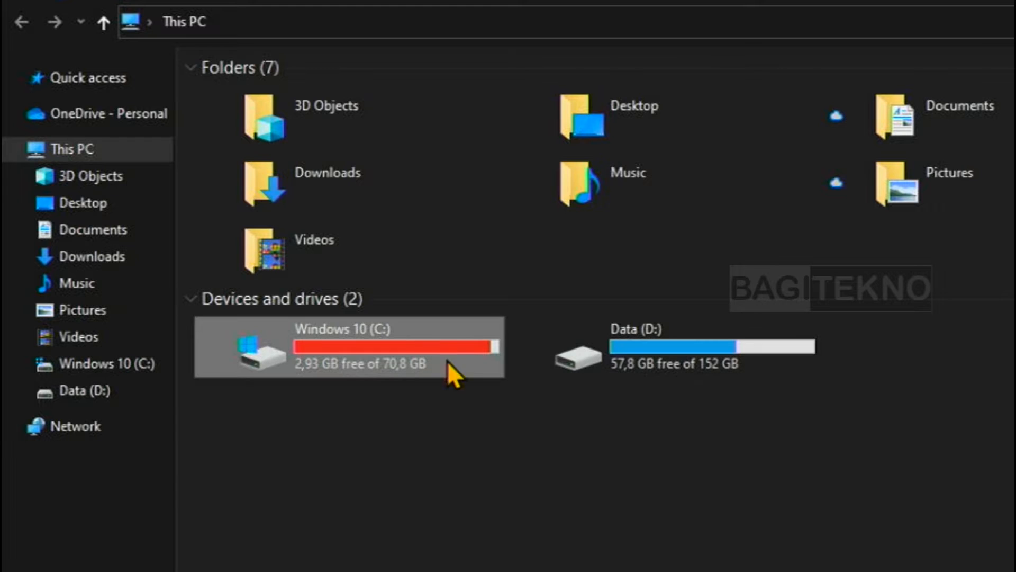
mouse_move(491, 359)
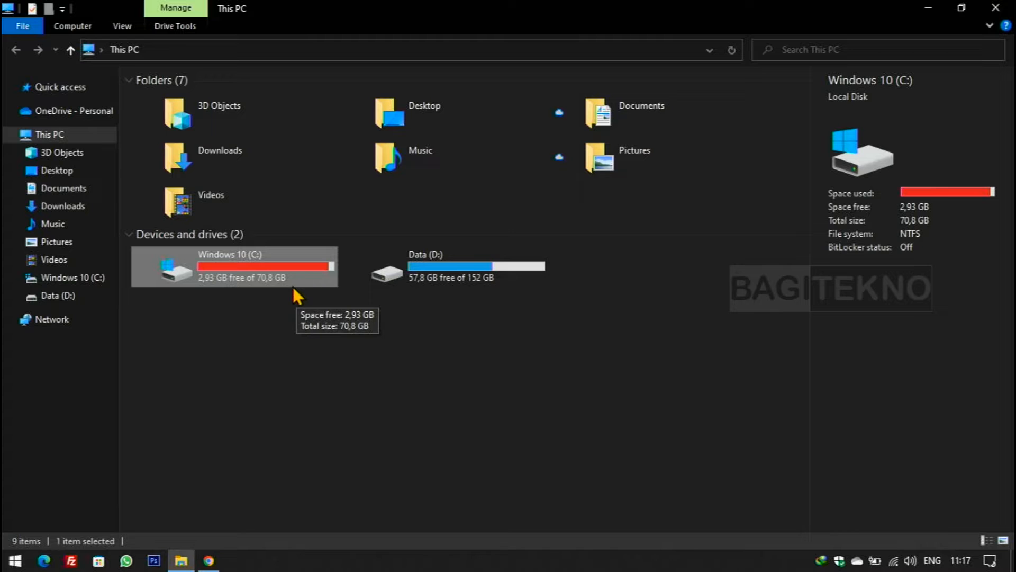
Switch to Chrome, search Google for "minitool partition wizard" and open the MiniTool Partition Wizard Free 12.6 page
click(210, 561)
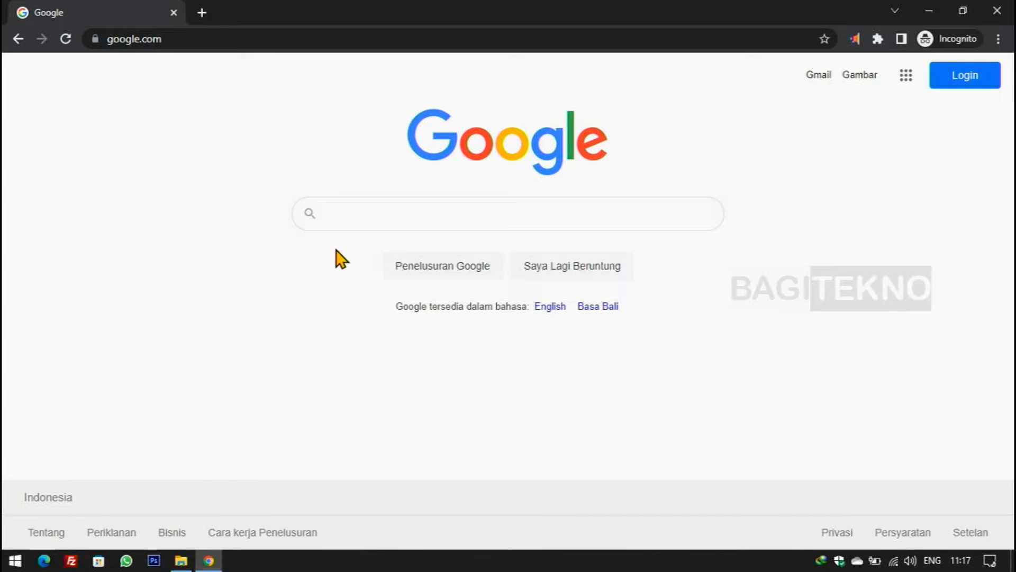
click(404, 204)
text(minito)
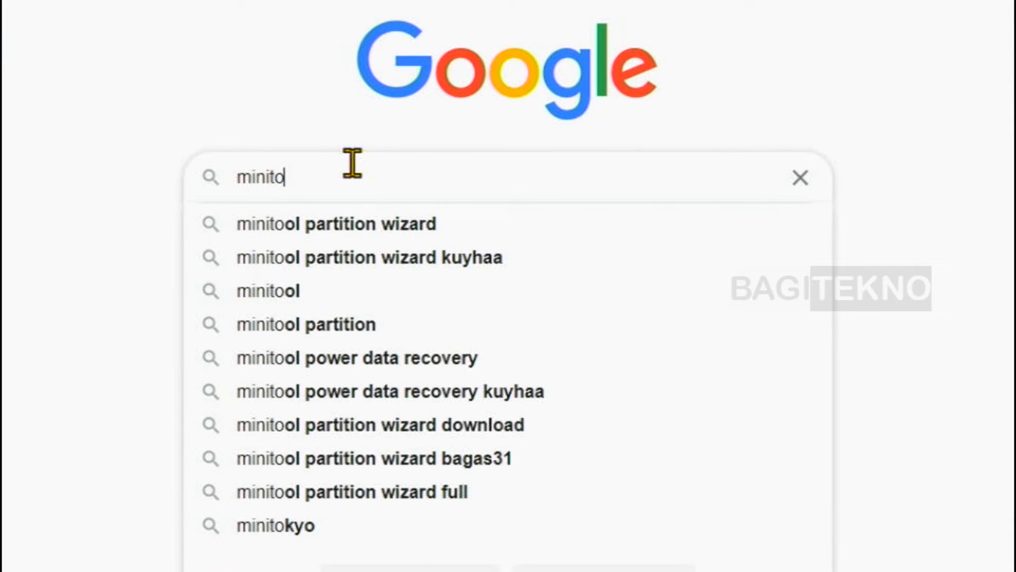
text(ol)
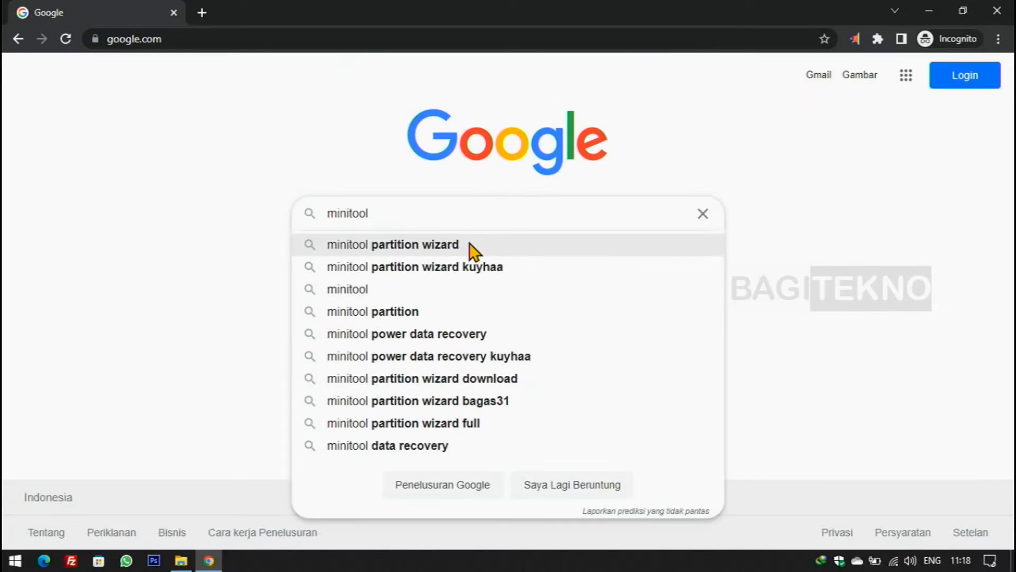
click(461, 239)
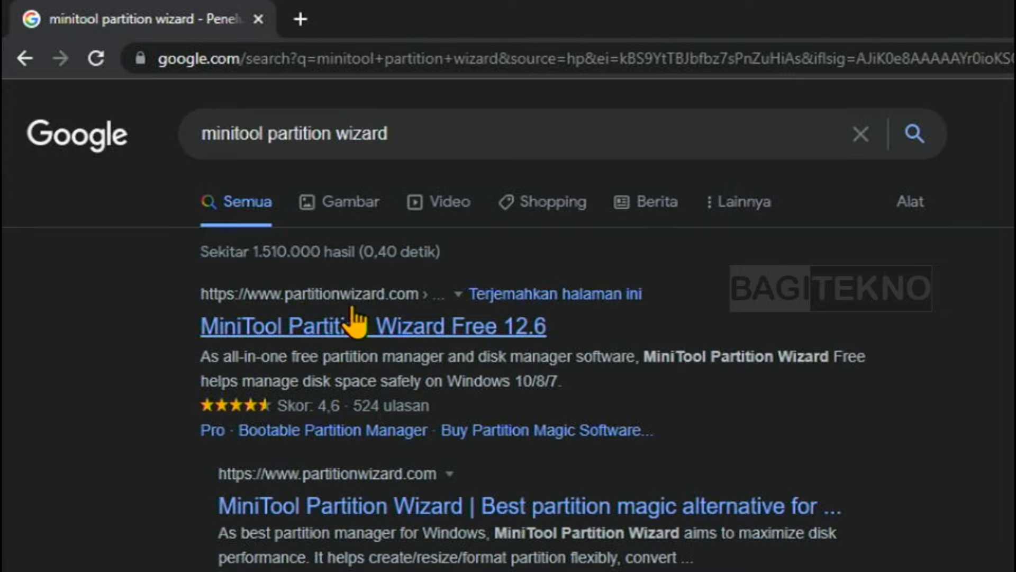
click(380, 339)
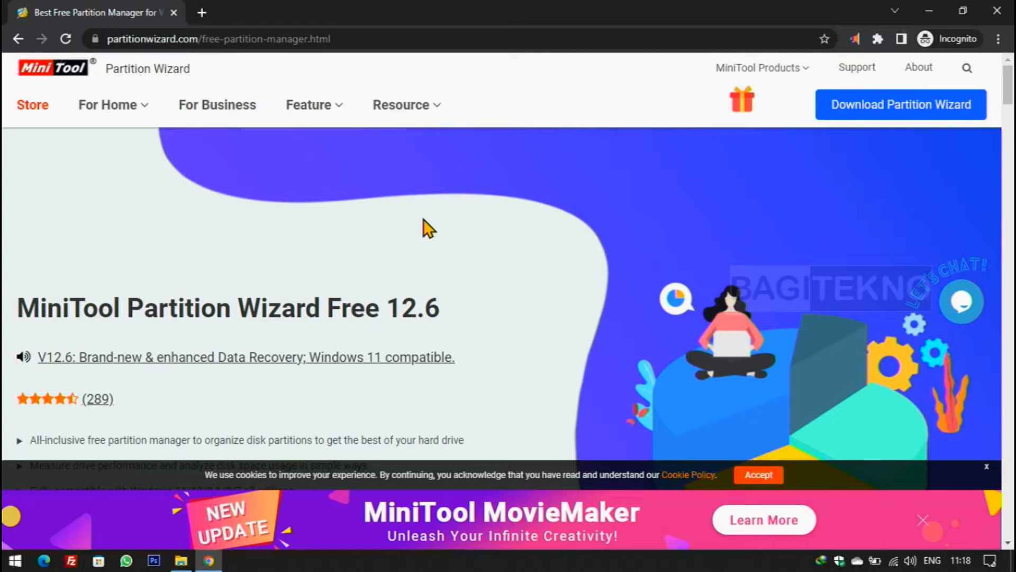
Examine the product page's edition comparison, checking Move/Resize/Extend Partition under Free against the Pro and Pro Platinum features
scroll(429, 224, down, 5)
scroll(429, 223, down, 1)
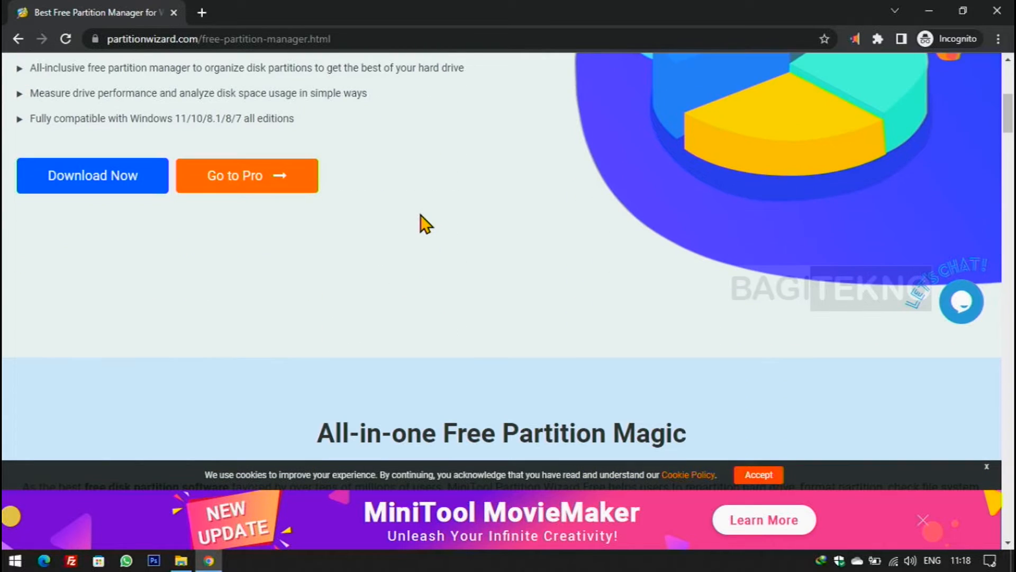
scroll(426, 225, up, 3)
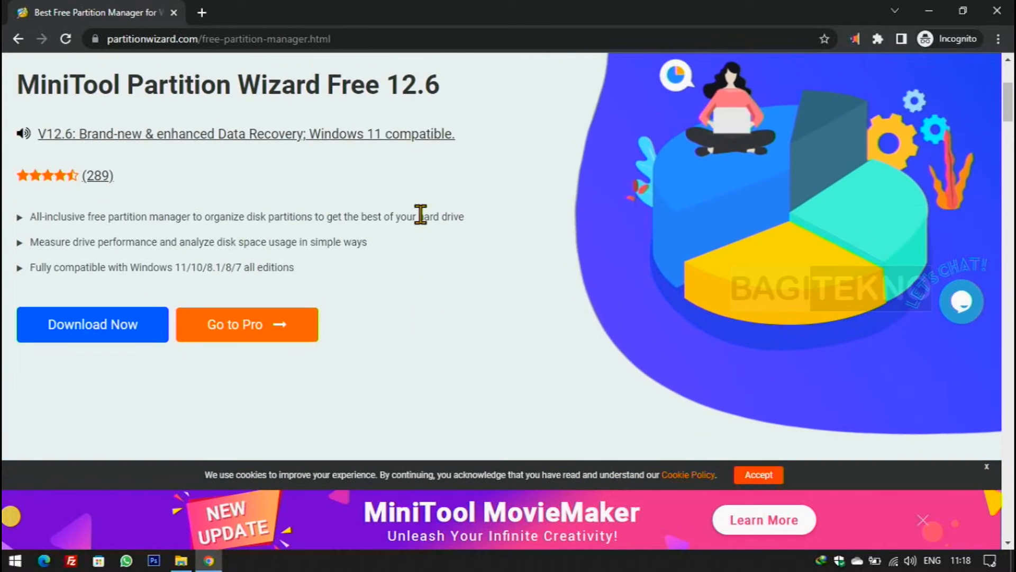
click(113, 326)
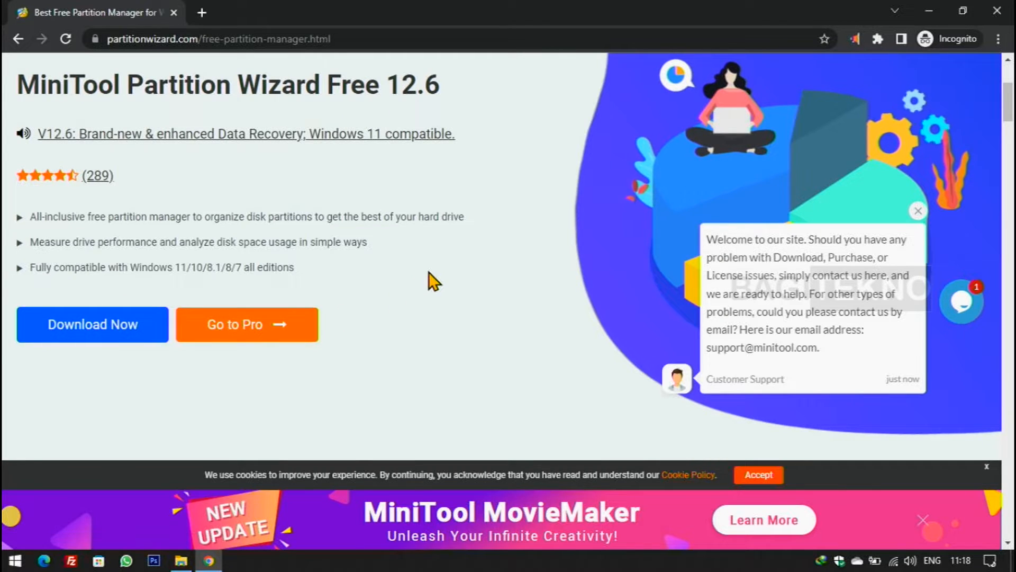
scroll(429, 271, down, 5)
scroll(429, 271, down, 15)
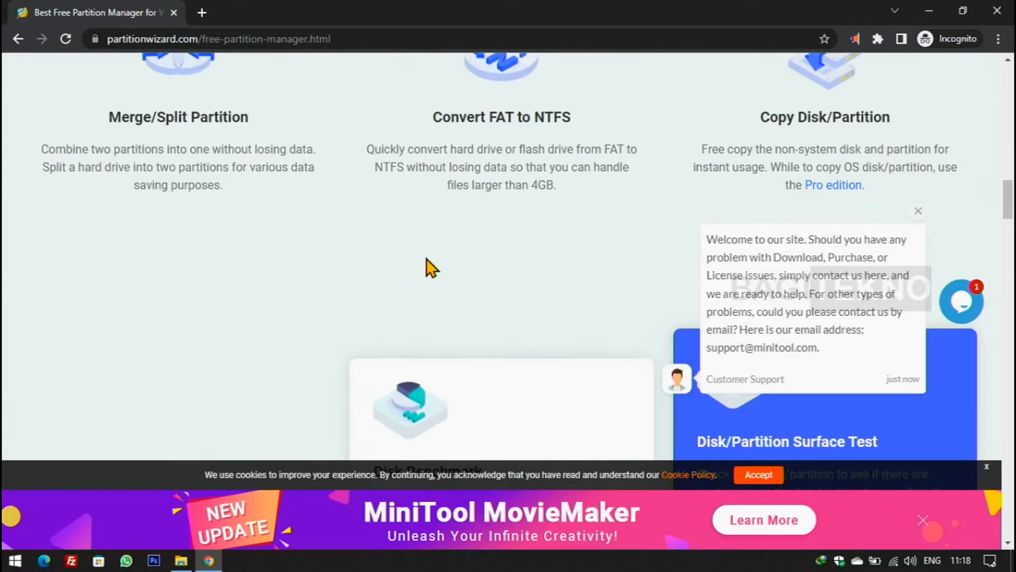
scroll(431, 263, down, 15)
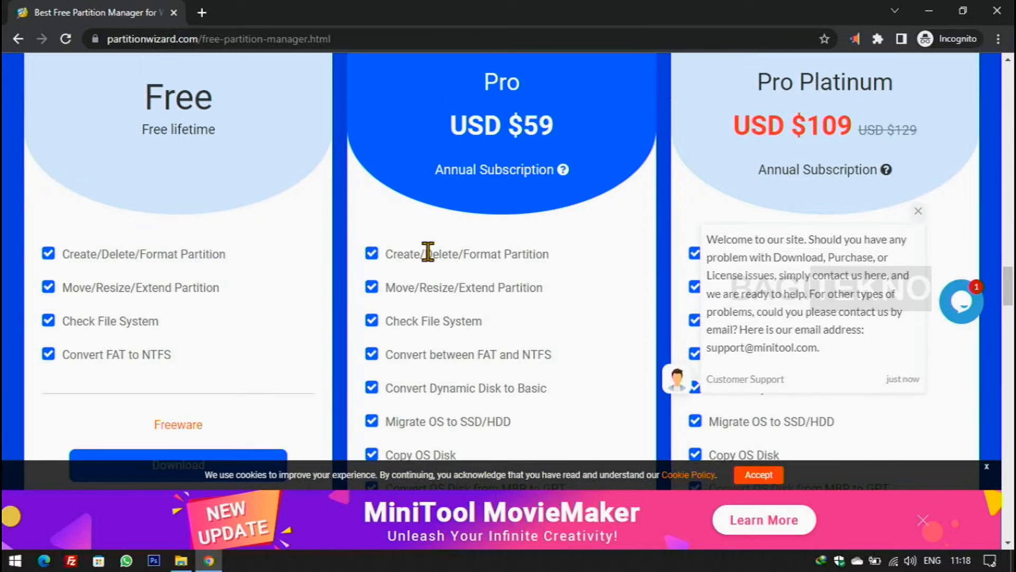
scroll(429, 259, up, 4)
scroll(317, 262, down, 2)
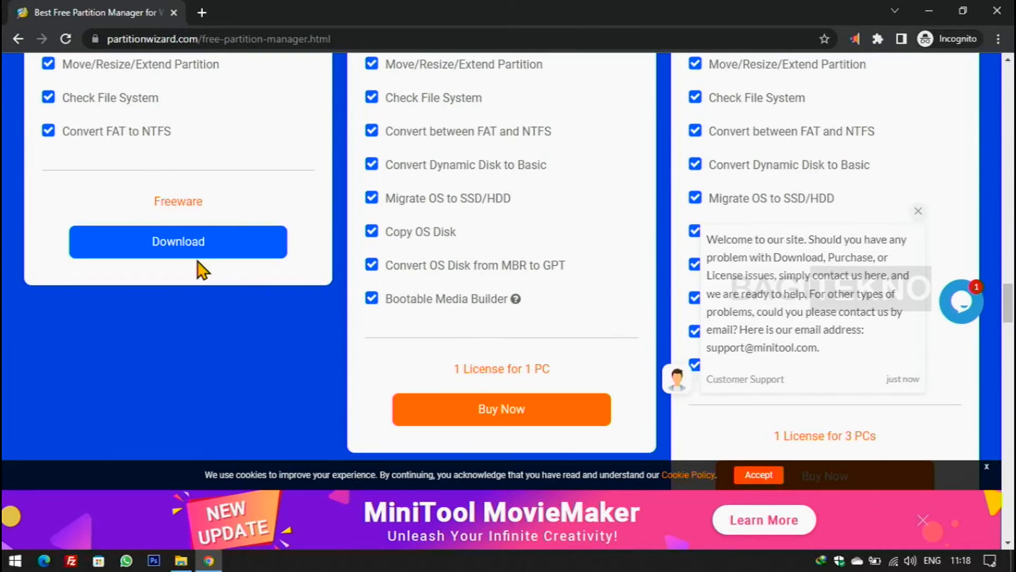
scroll(229, 352, up, 3)
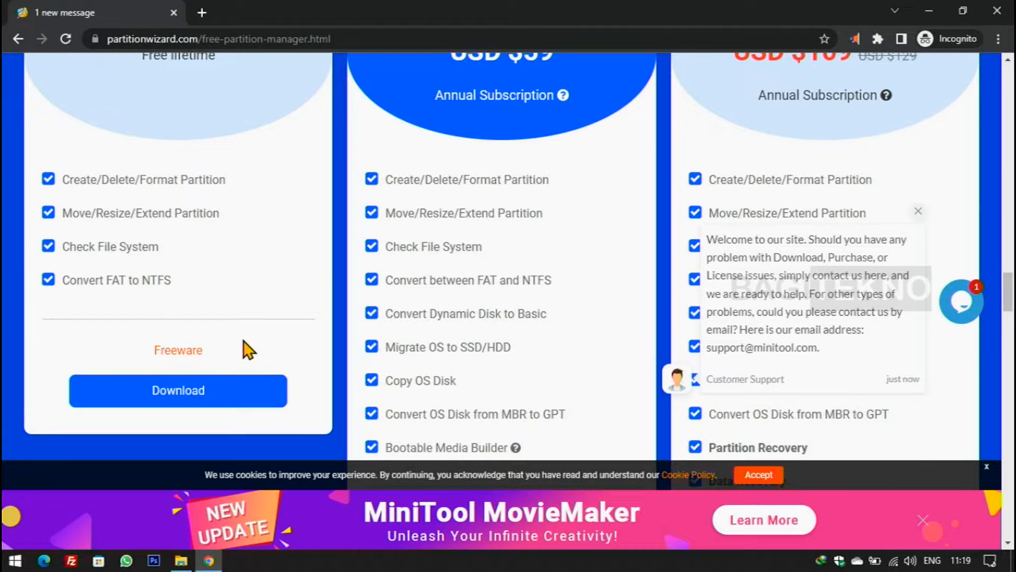
scroll(245, 347, up, 1)
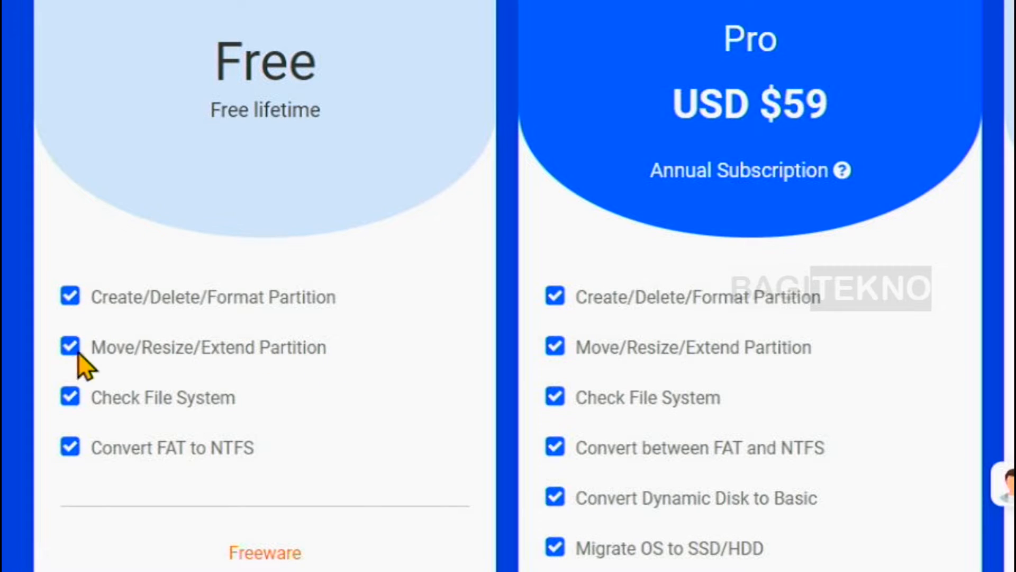
drag(92, 348, 331, 322)
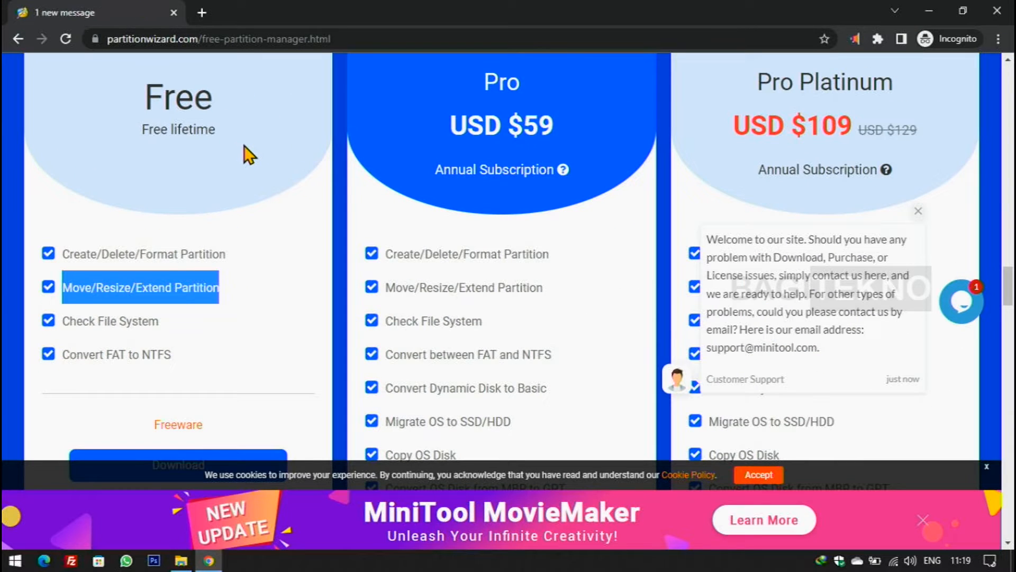
scroll(249, 155, down, 2)
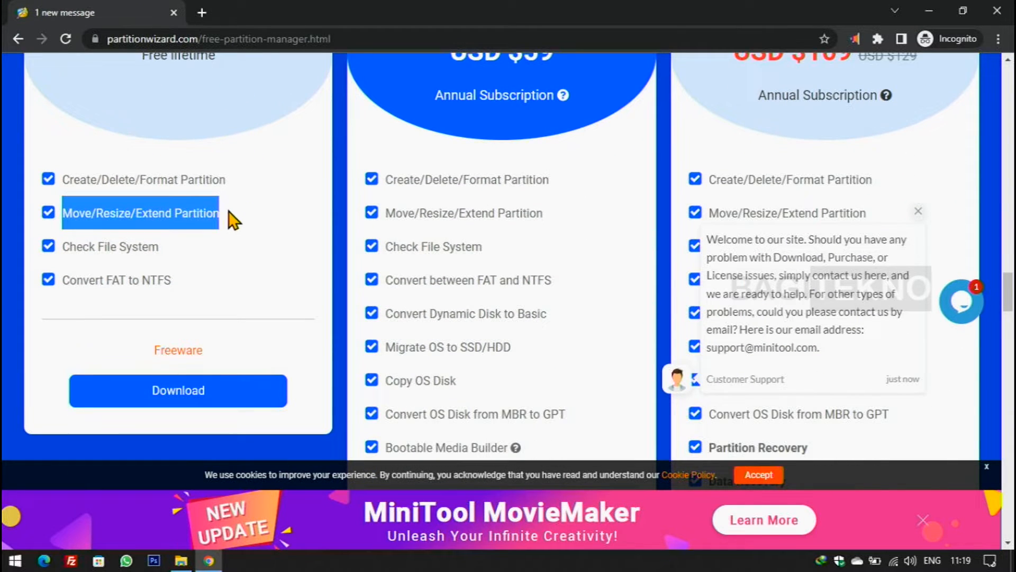
scroll(238, 219, up, 2)
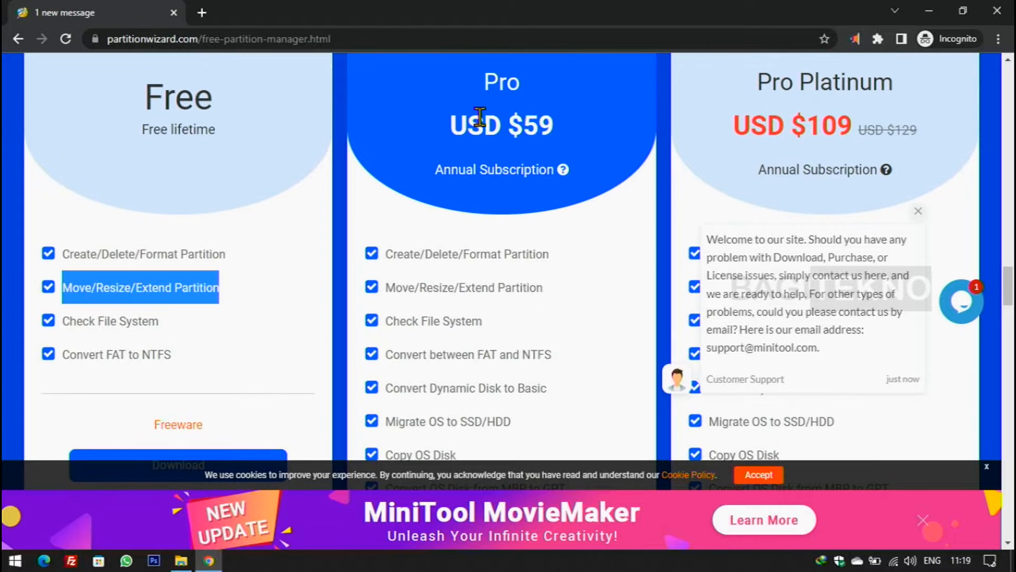
scroll(275, 208, down, 2)
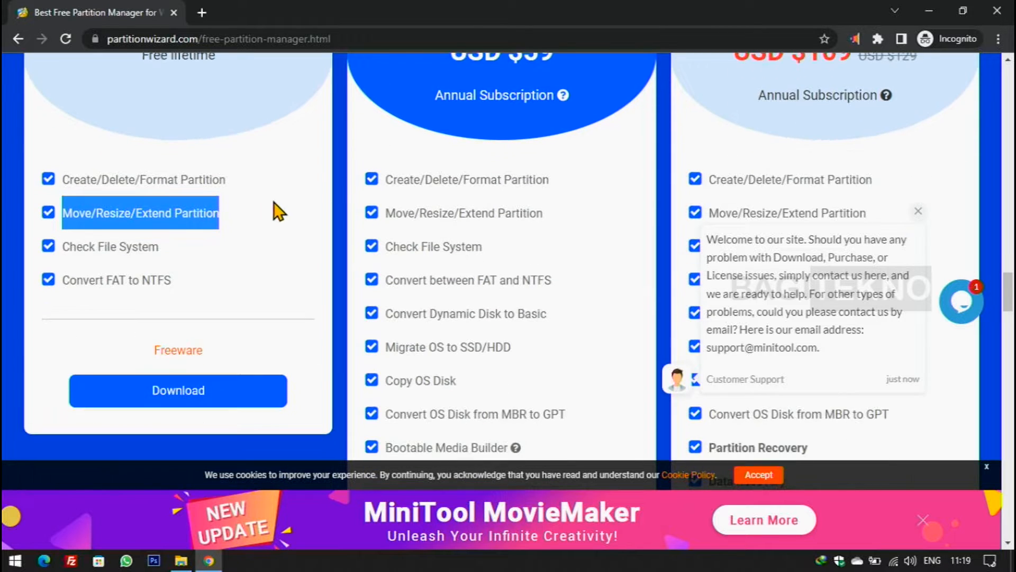
click(248, 217)
scroll(182, 209, up, 2)
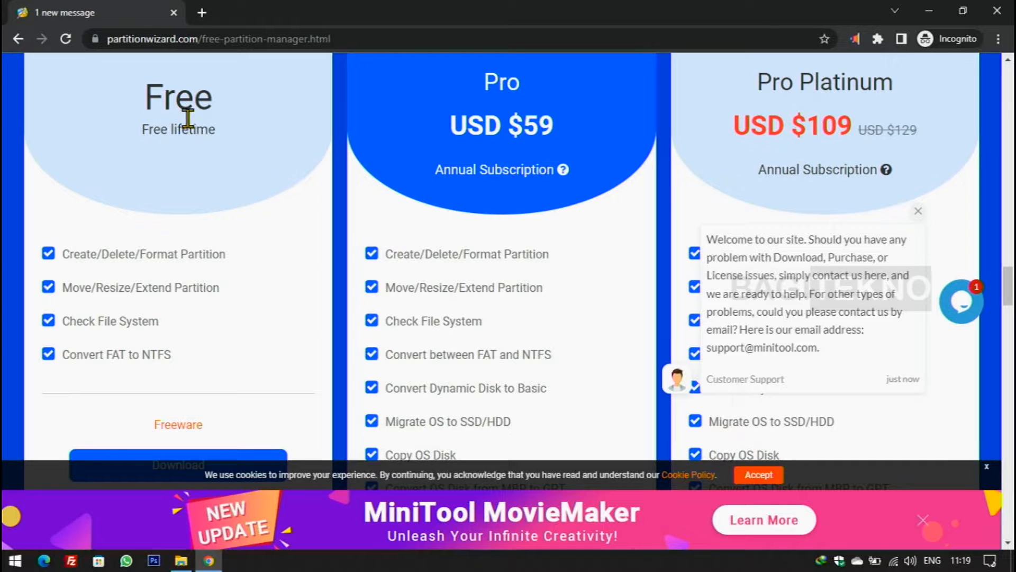
Download the Free edition installer from the edition comparison and show the downloaded pw1206-free-online.exe in its folder
scroll(214, 265, down, 1)
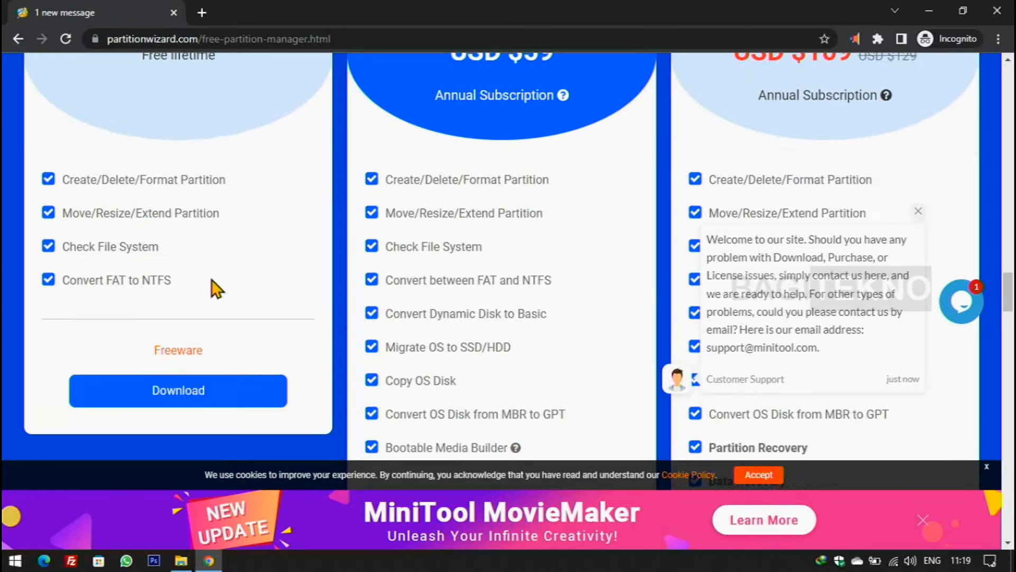
click(211, 397)
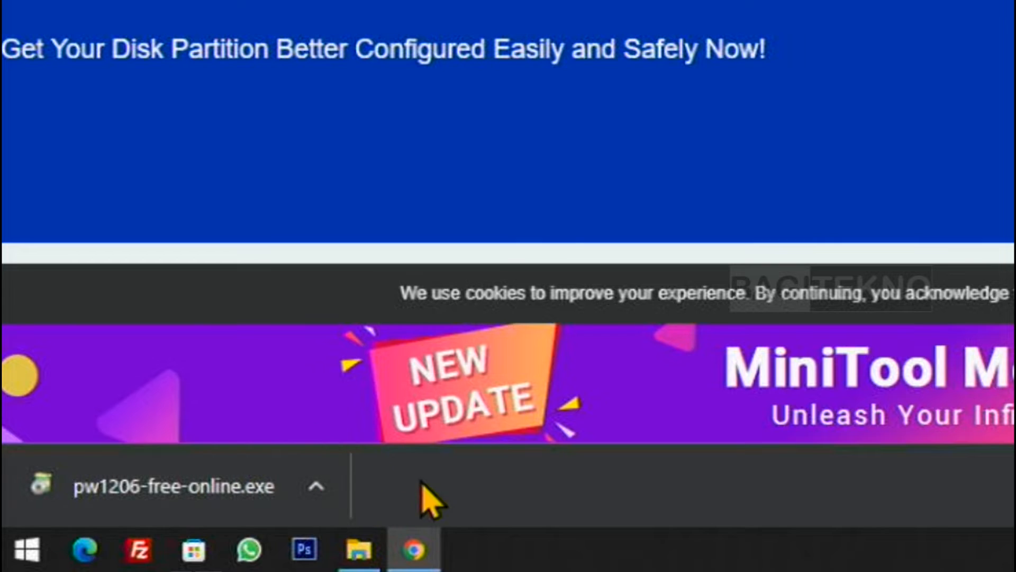
click(305, 492)
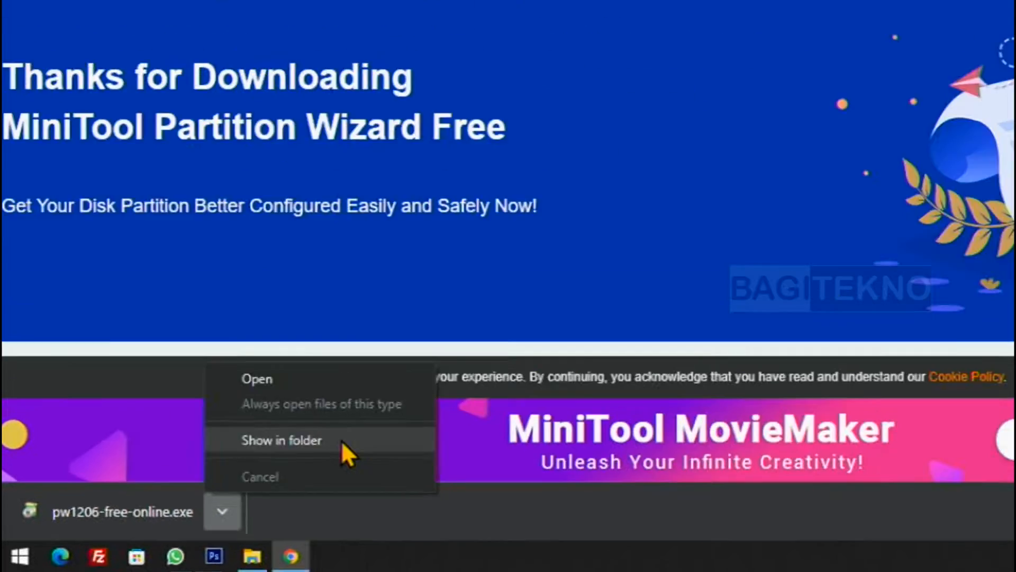
click(488, 399)
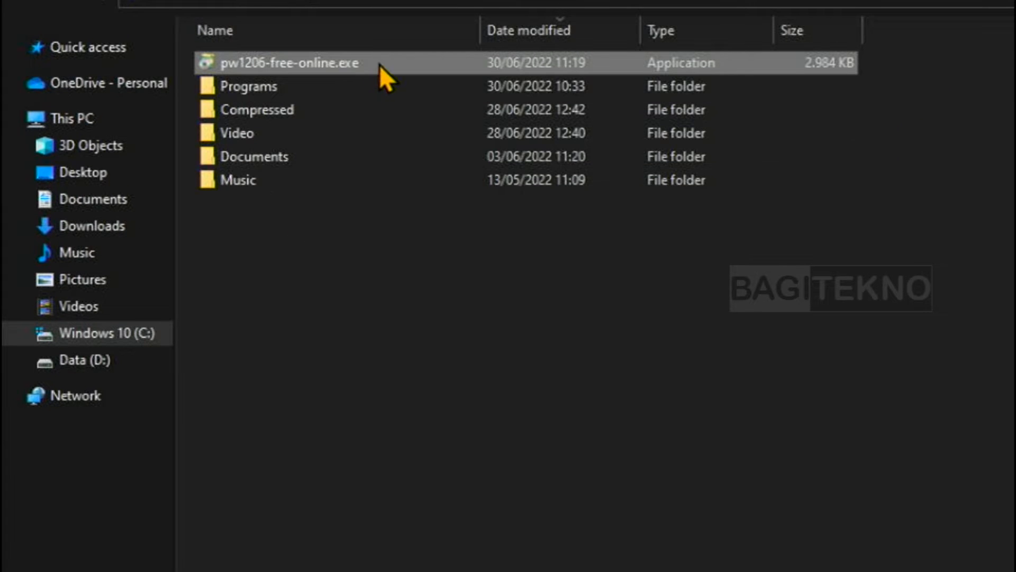
Run pw1206-free-online.exe as administrator, allow it to make changes and choose English as the setup language
right_click(380, 65)
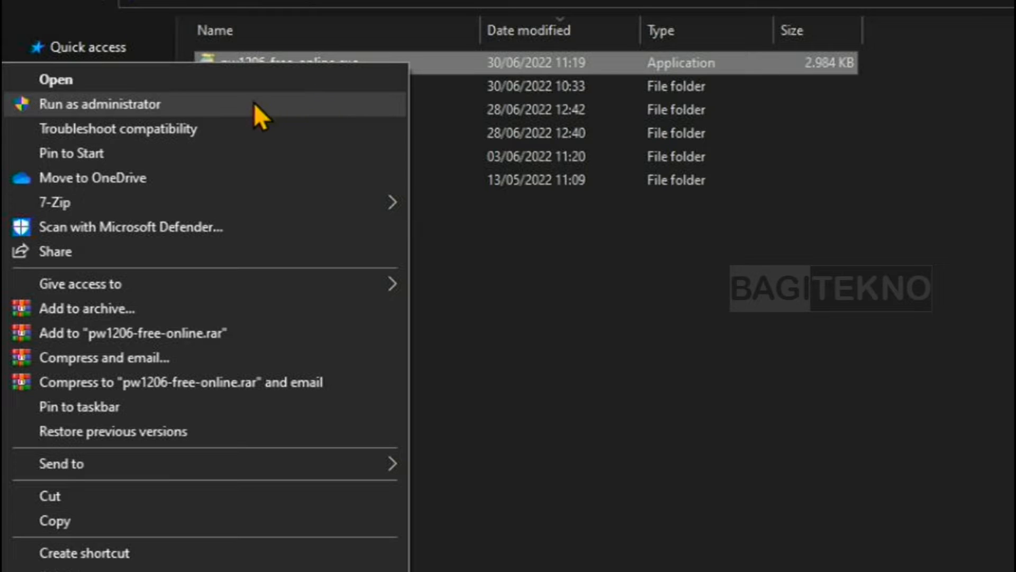
click(186, 103)
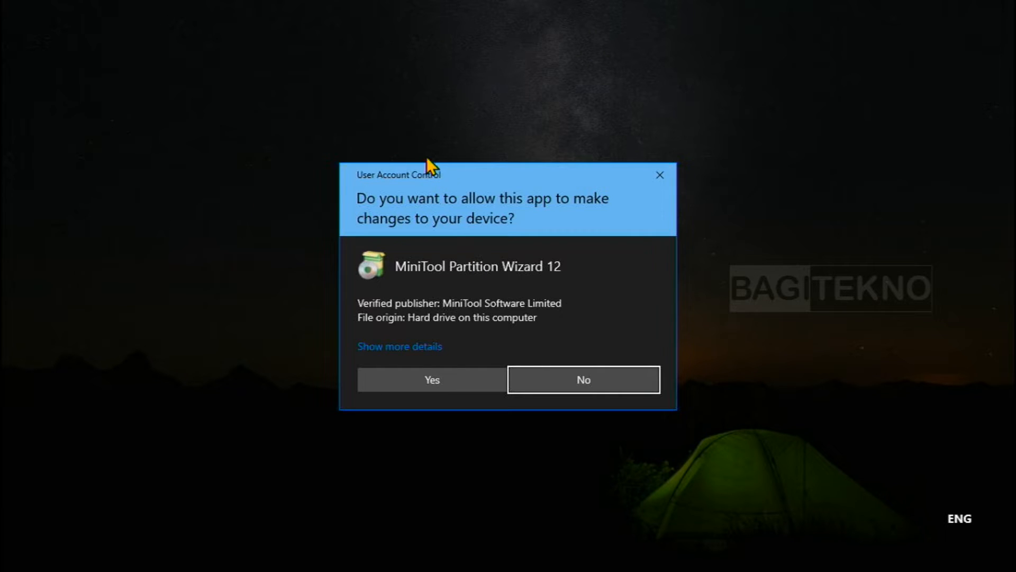
click(397, 378)
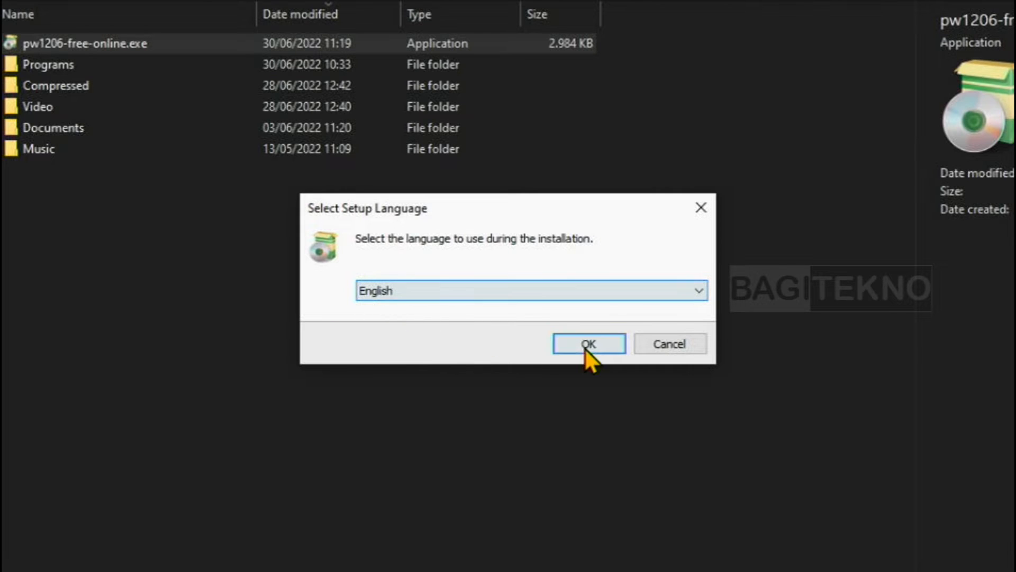
click(615, 348)
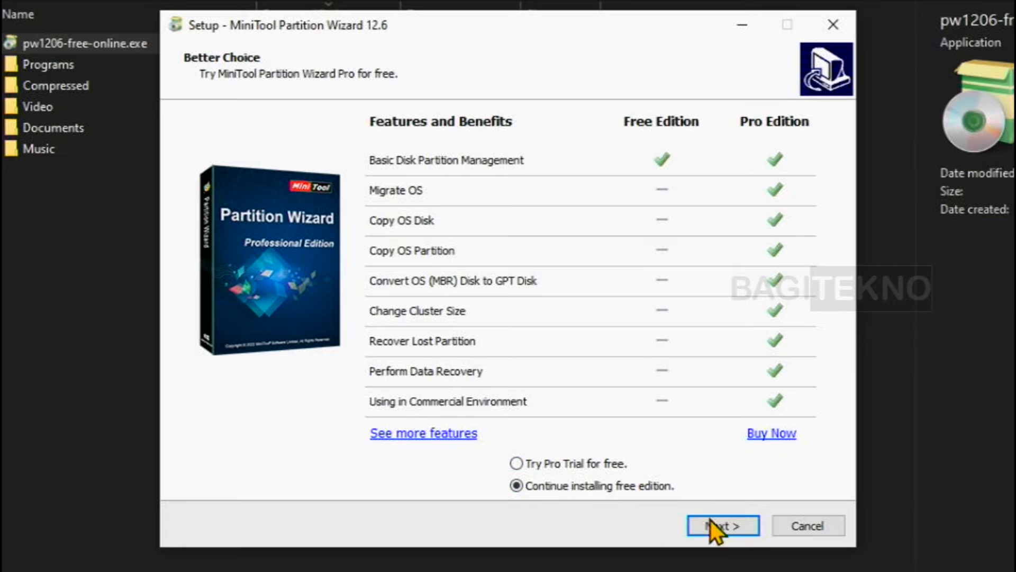
Install the free edition without MiniTool ShadowMaker Free into C:\Program Files\MiniTool Partition Wizard 12, and finish setup with the launch option enabled
click(747, 529)
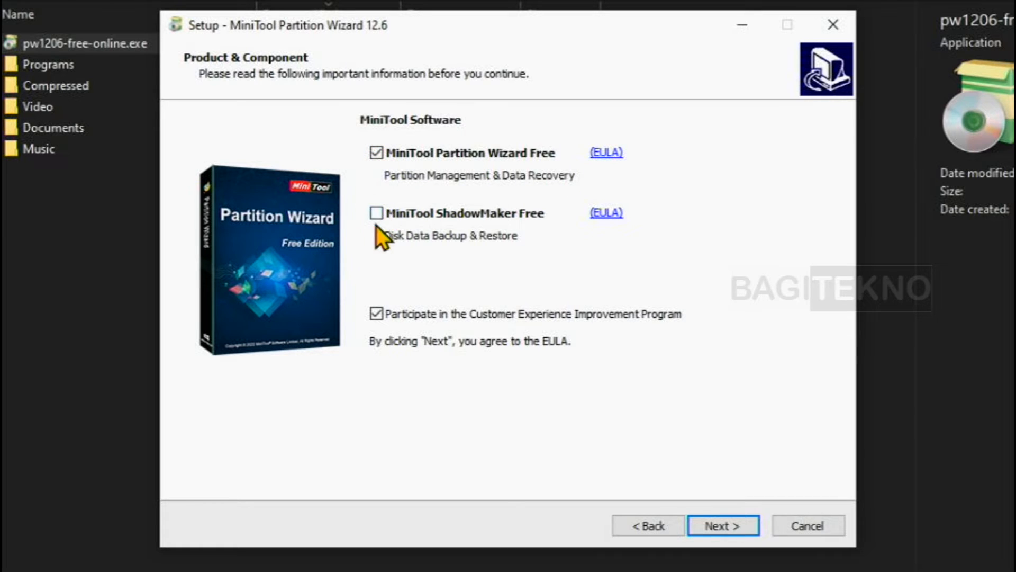
click(744, 526)
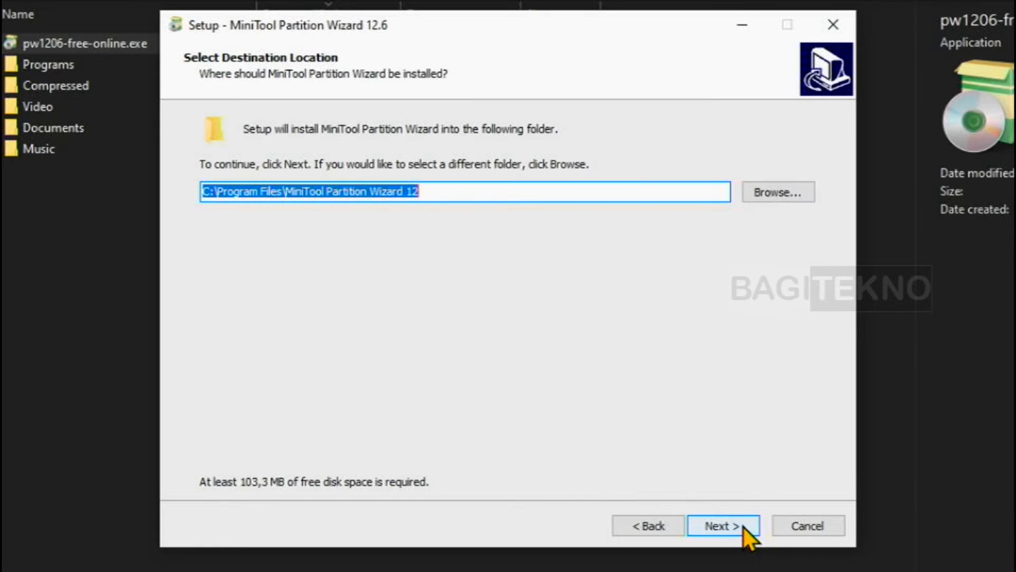
click(743, 524)
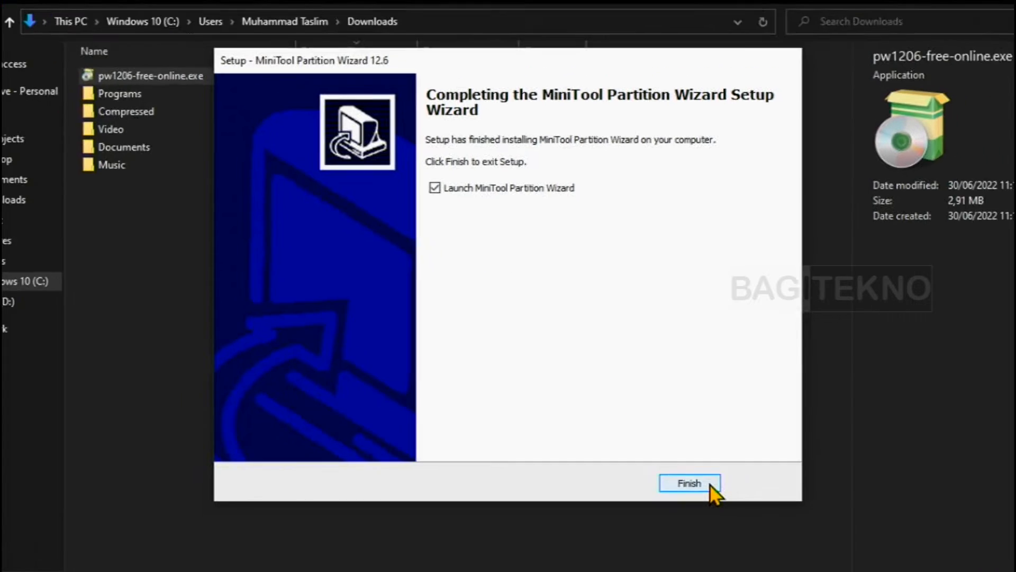
click(747, 528)
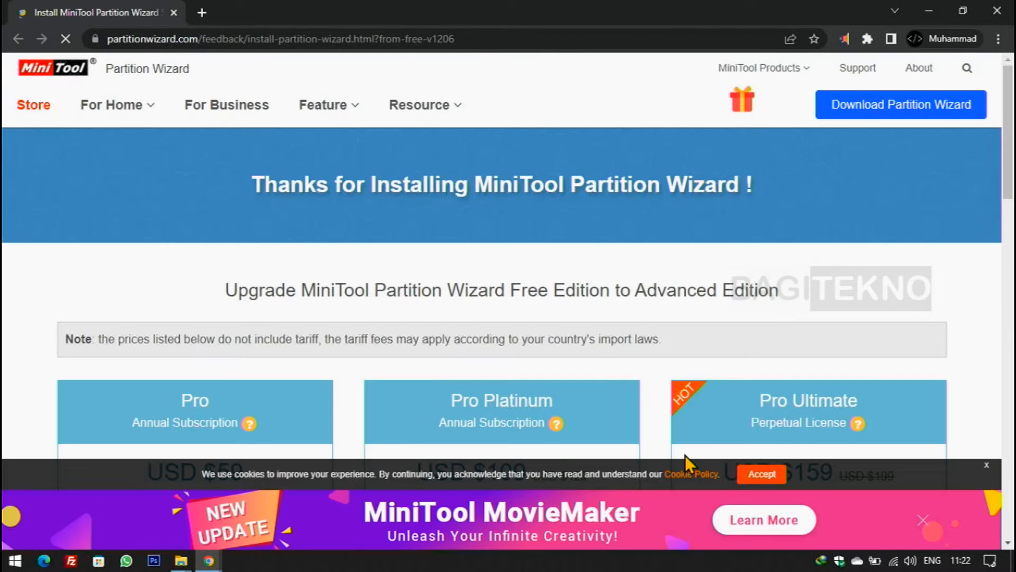
Close the post-install web page, switch to MiniTool Partition Wizard and dismiss its upgrade offer
click(997, 11)
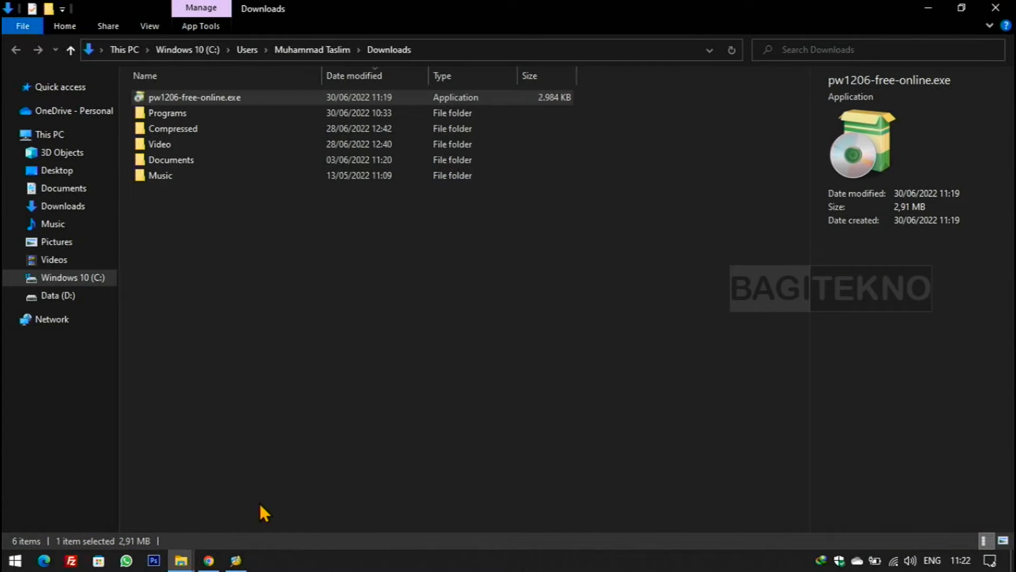
click(236, 561)
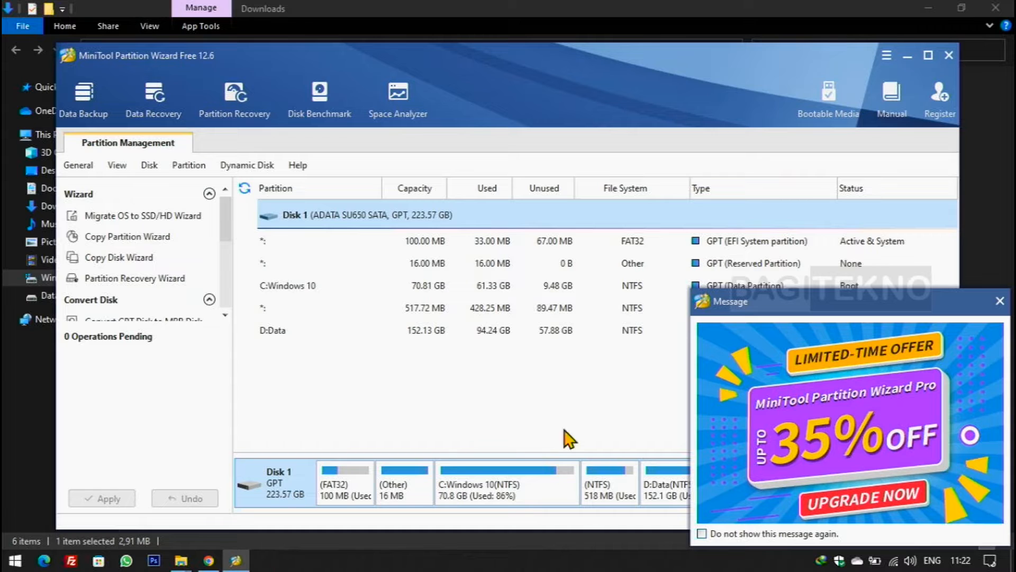
click(999, 301)
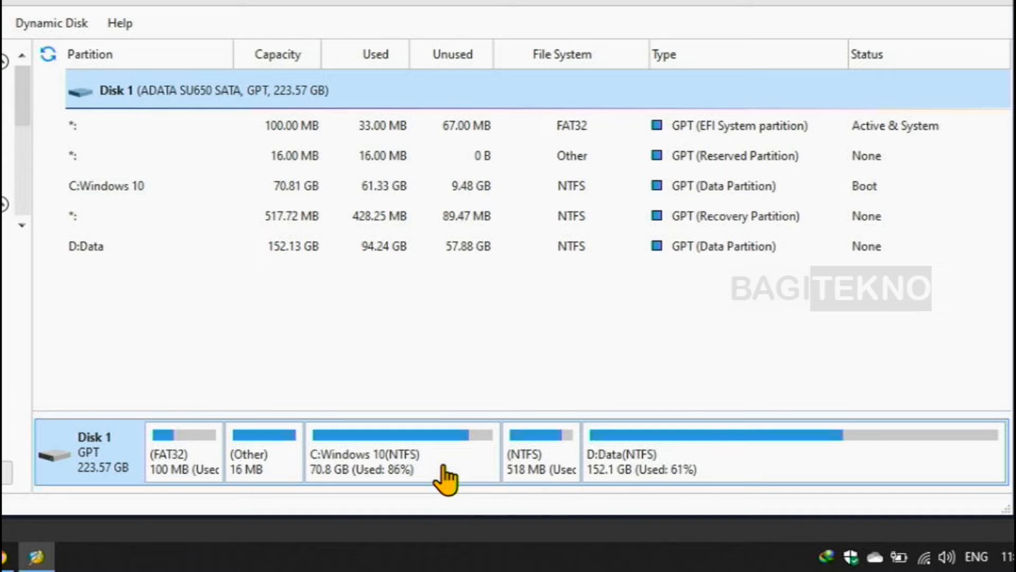
Shrink the D:Data partition from its start to 131.68 GB, leaving 20.45 GB of unallocated space before it
click(445, 478)
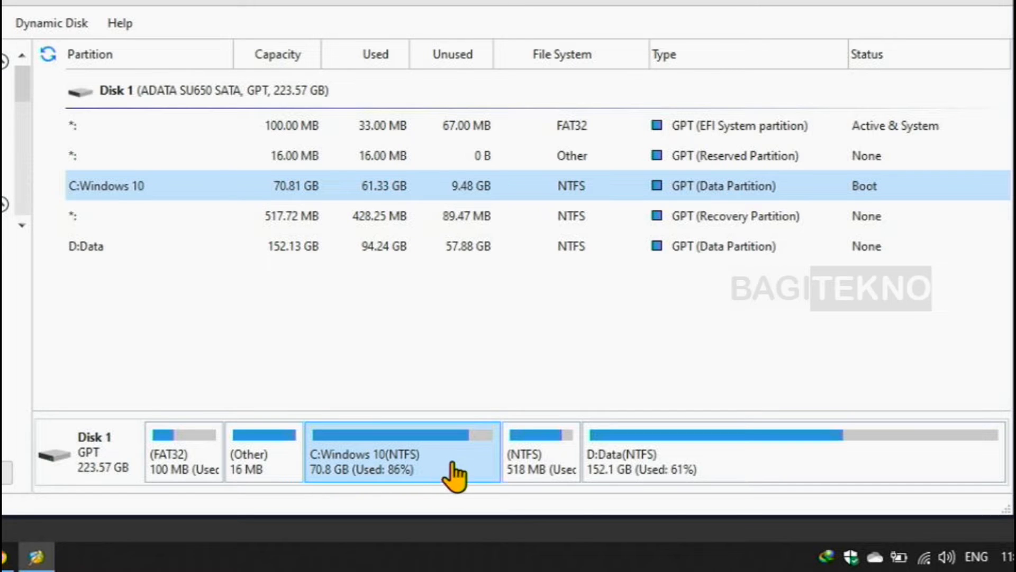
click(716, 467)
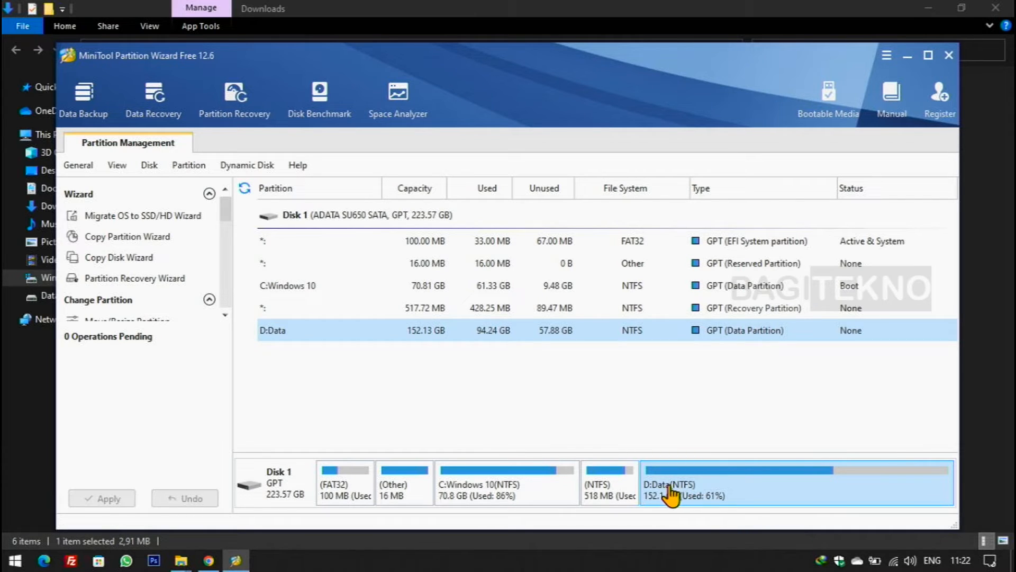
click(527, 490)
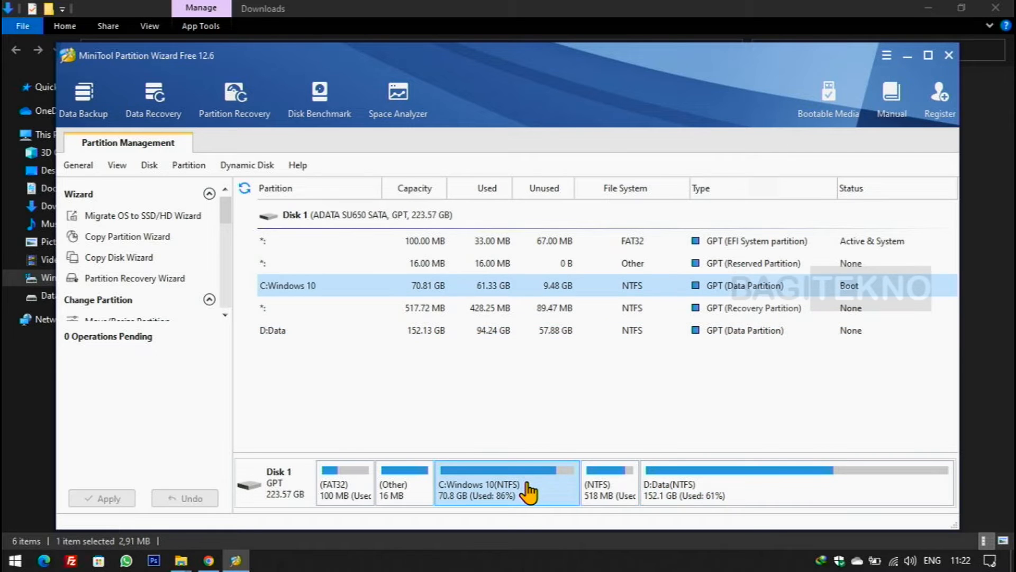
click(715, 489)
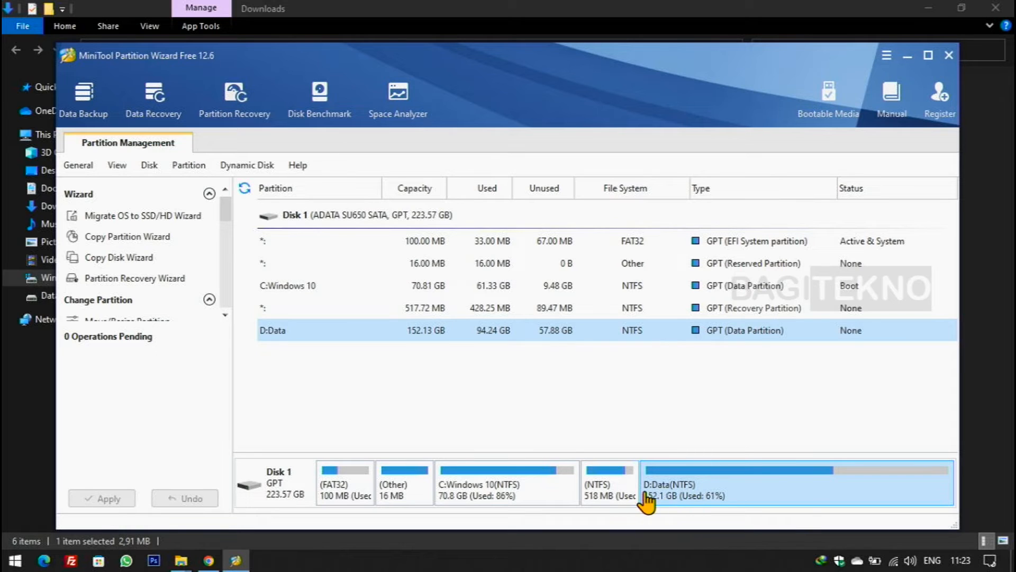
right_click(720, 491)
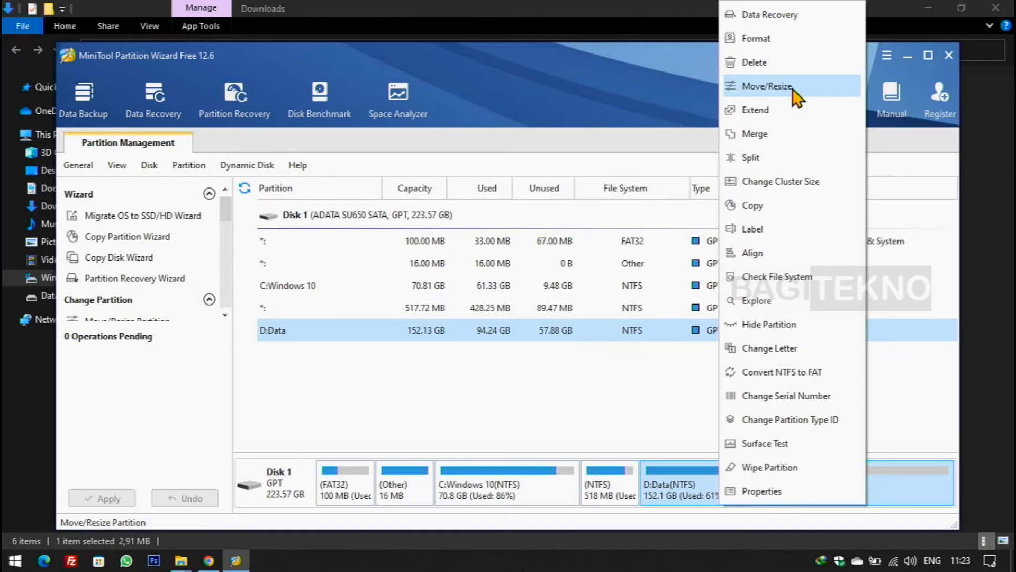
click(793, 89)
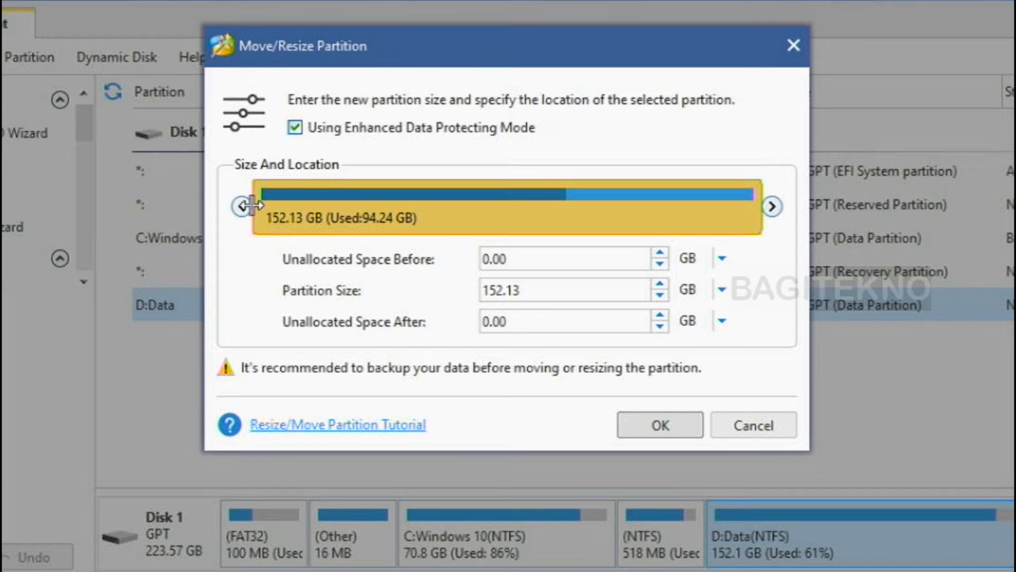
drag(251, 204, 303, 213)
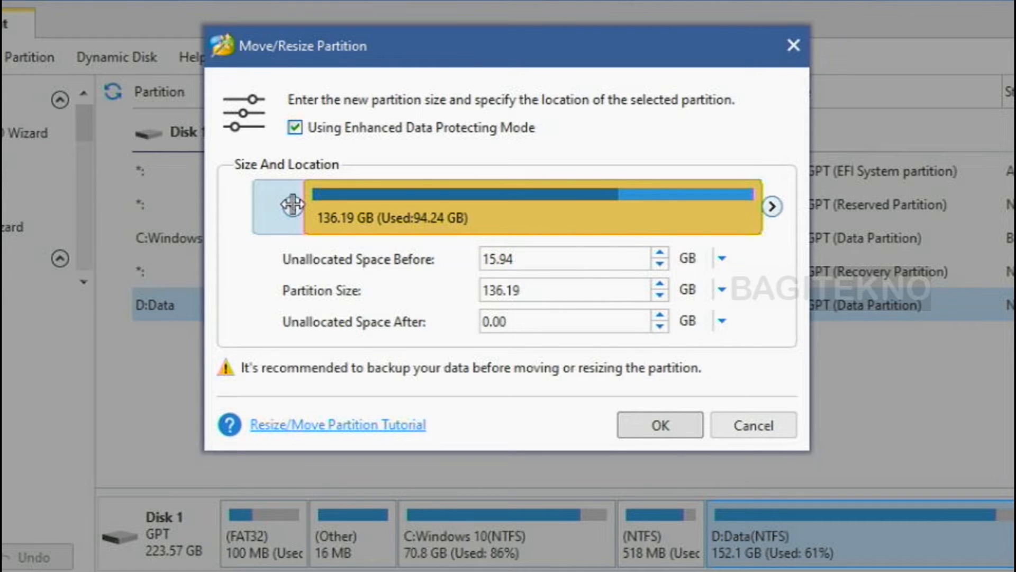
drag(293, 205, 308, 201)
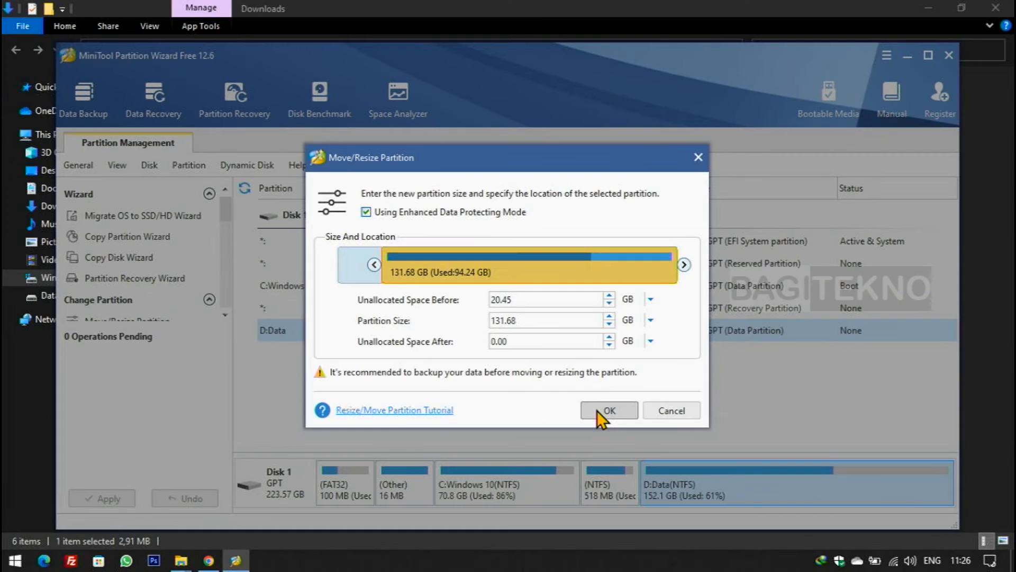
click(645, 425)
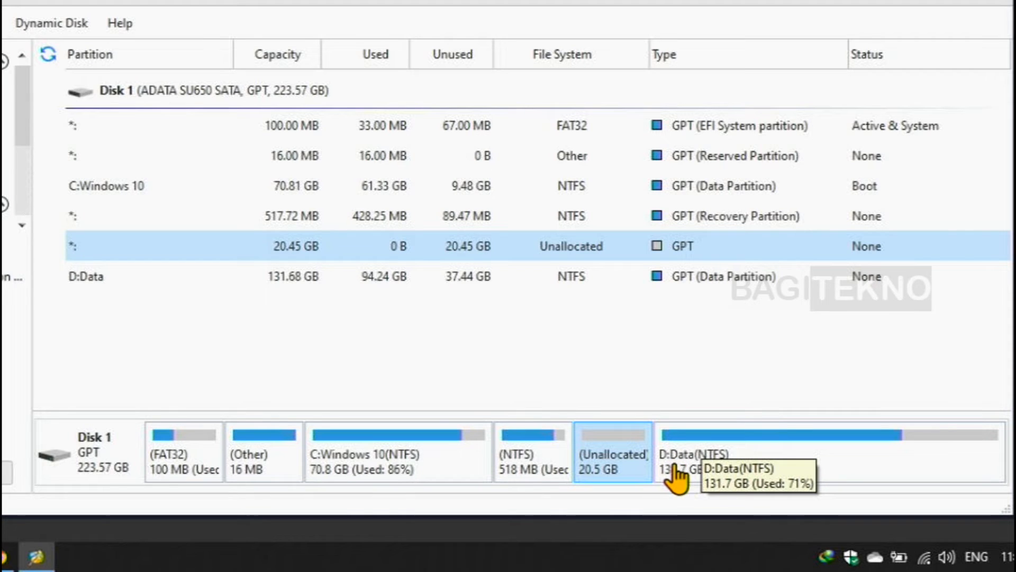
Examine the disk map, comparing the positions of C:Windows 10, the recovery partition, the unallocated space and D:Data
click(696, 462)
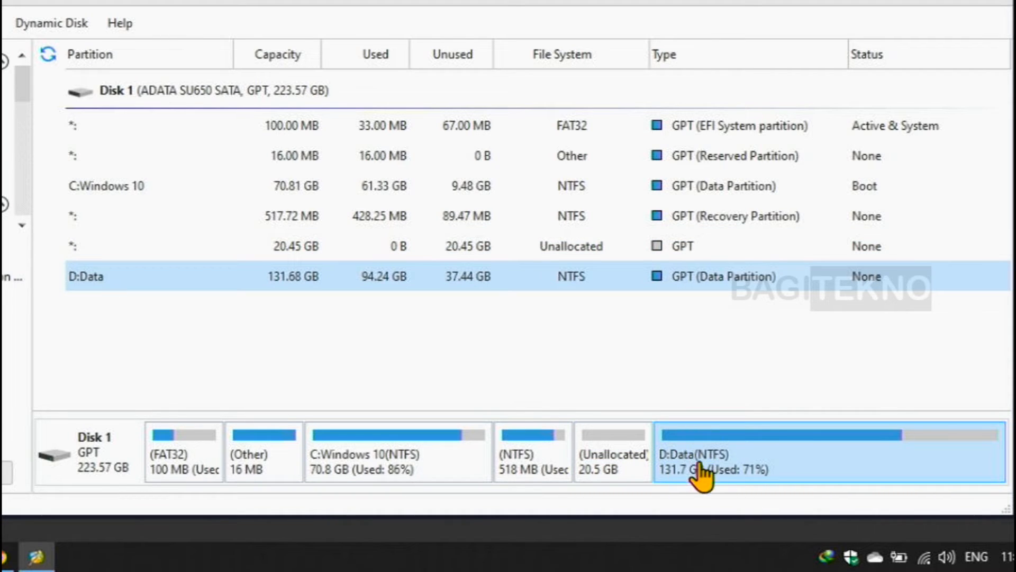
click(618, 478)
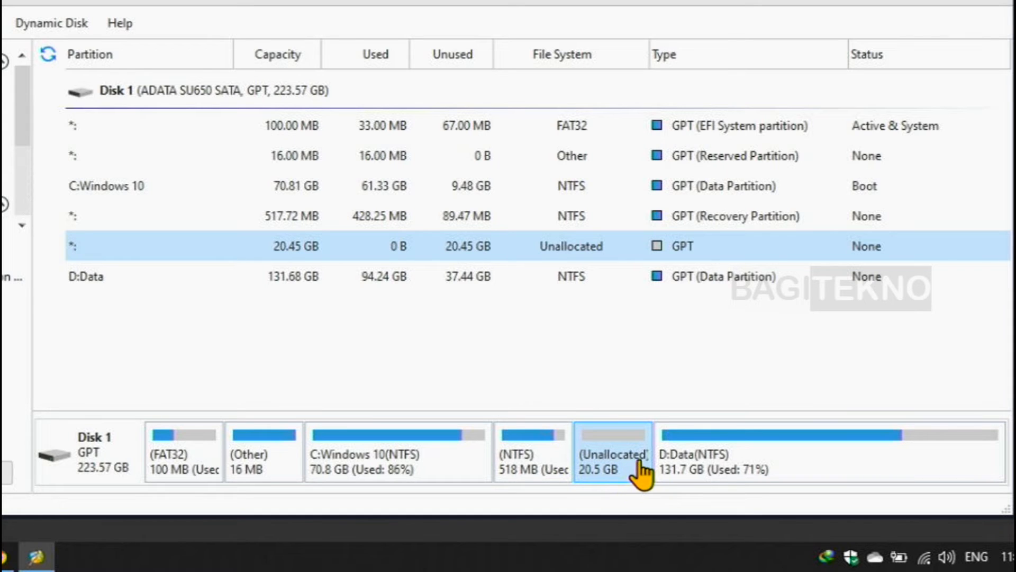
key(Down)
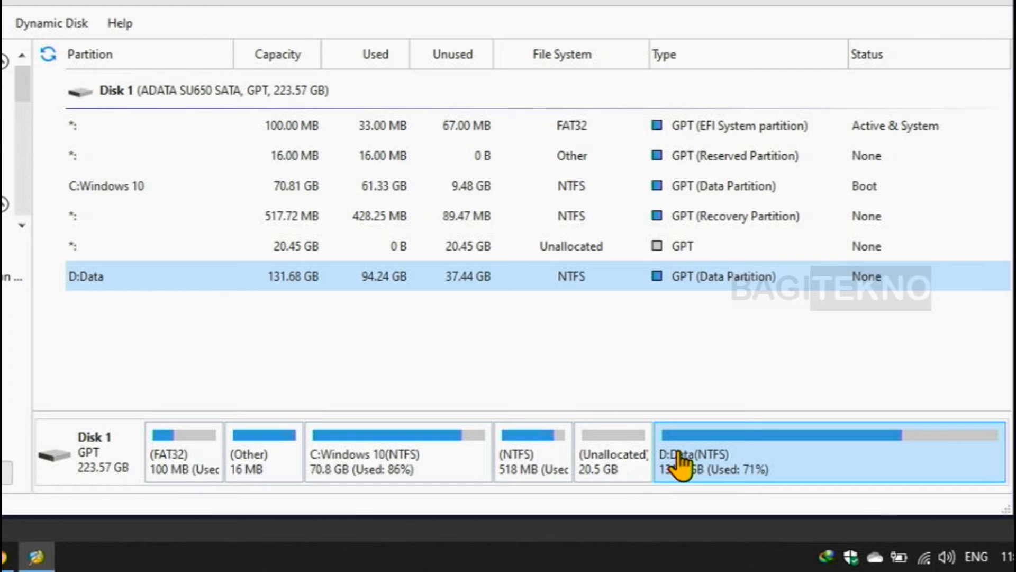
click(600, 465)
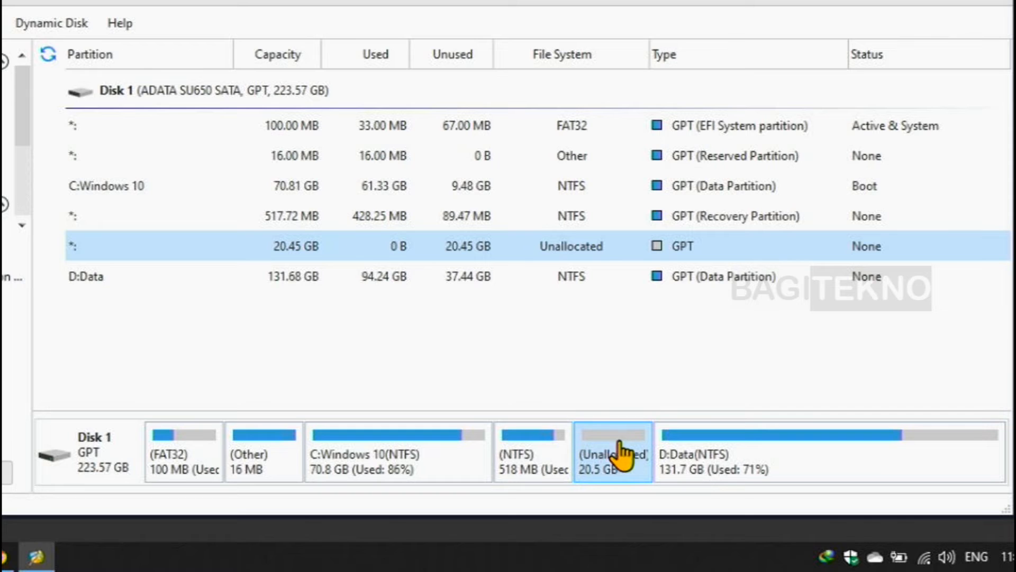
click(412, 444)
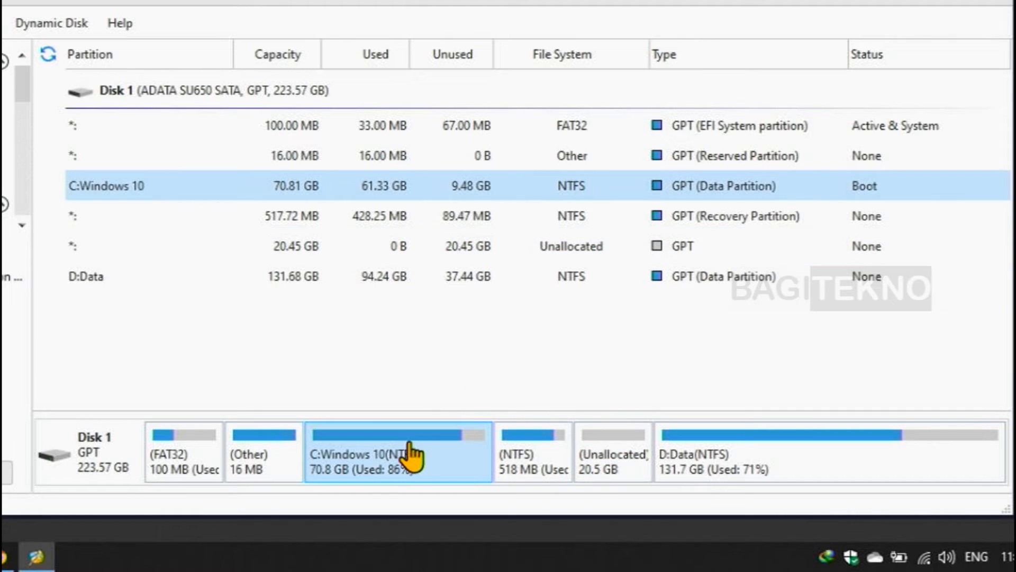
click(536, 451)
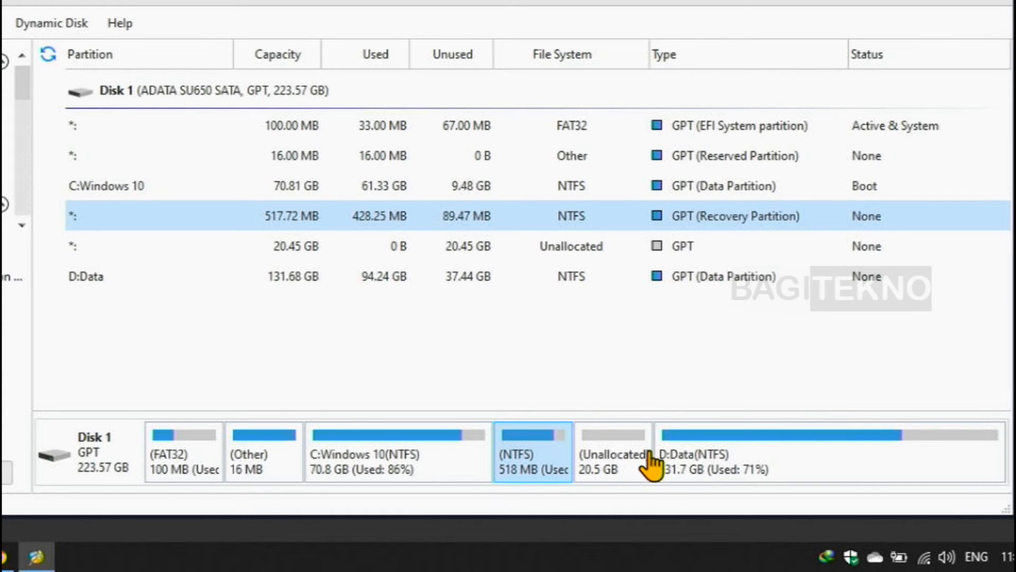
click(597, 468)
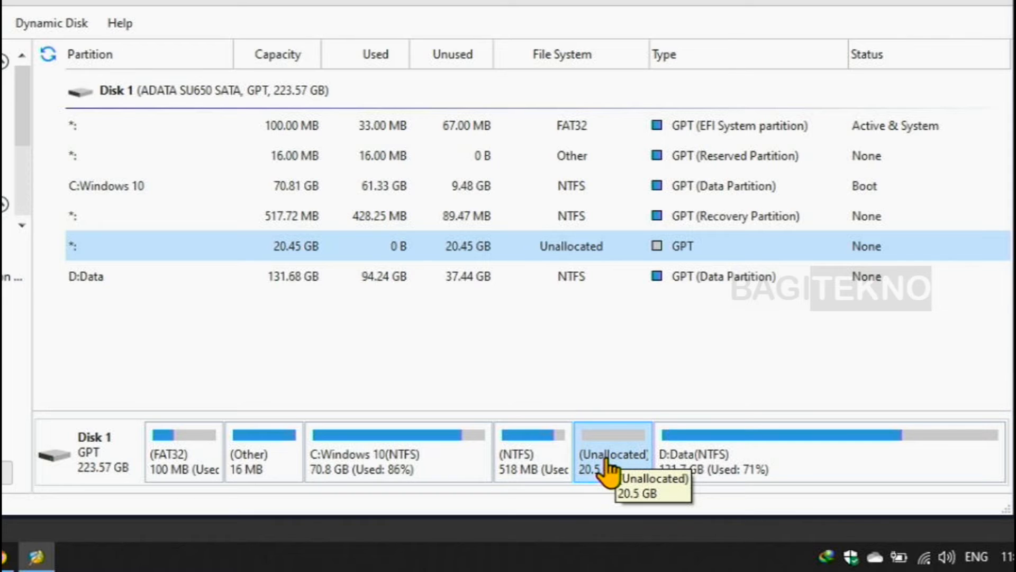
click(437, 456)
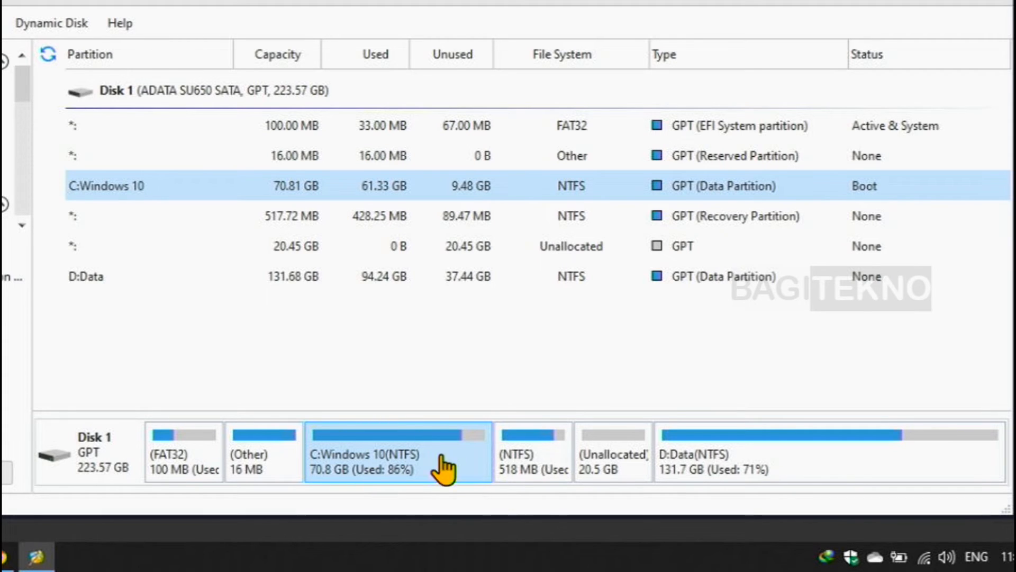
click(550, 460)
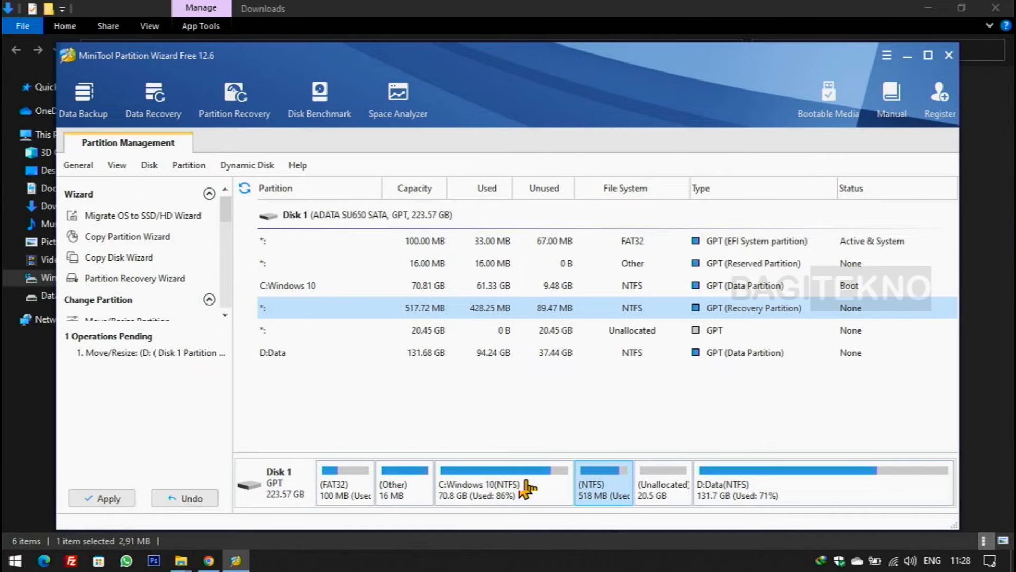
right_click(527, 490)
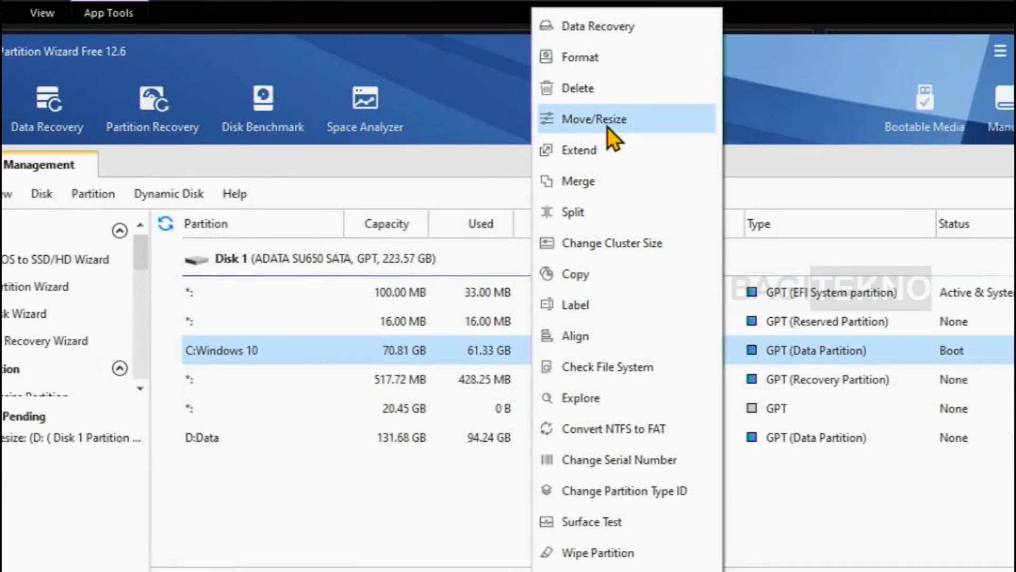
click(622, 132)
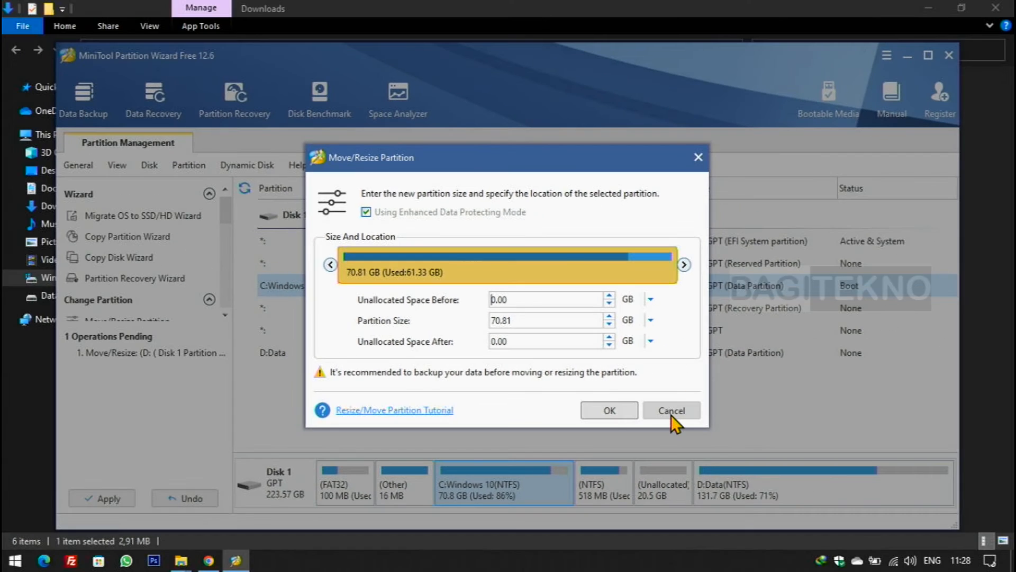
click(754, 425)
Move the recovery partition to the end of the unallocated space, leaving 20.45 GB before it and 0.00 GB after it
click(618, 484)
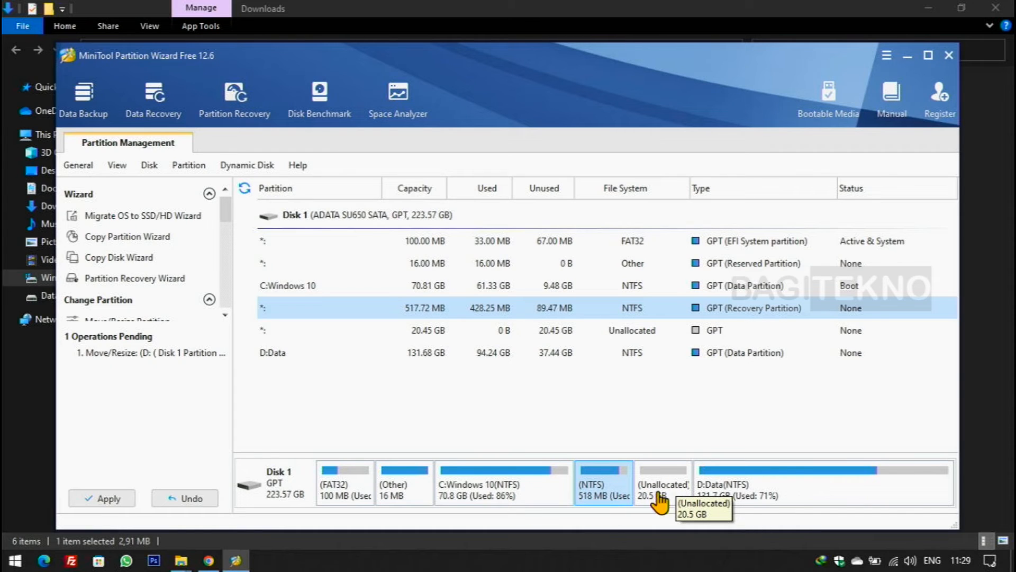
right_click(618, 484)
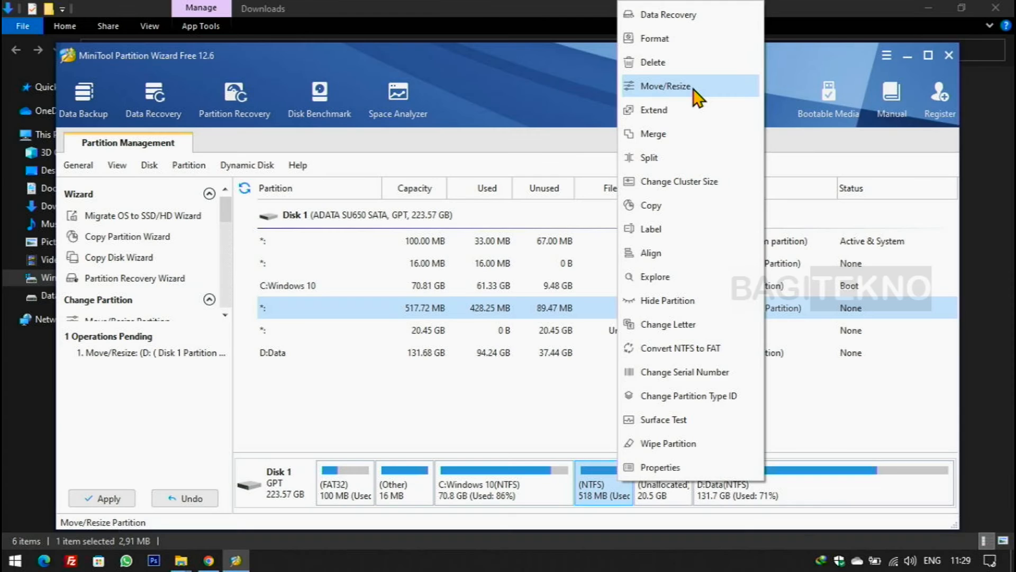
click(619, 134)
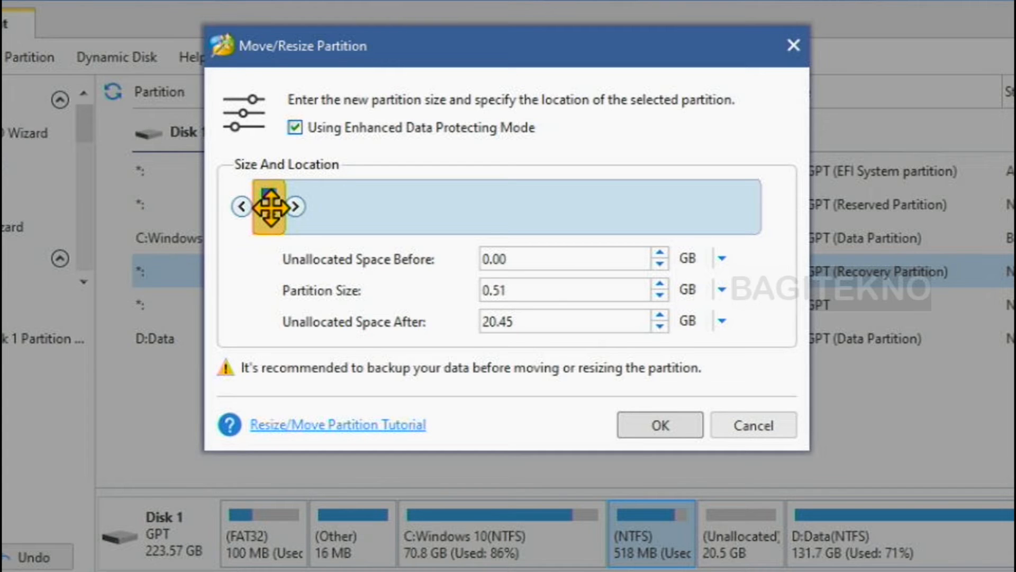
drag(271, 208, 763, 210)
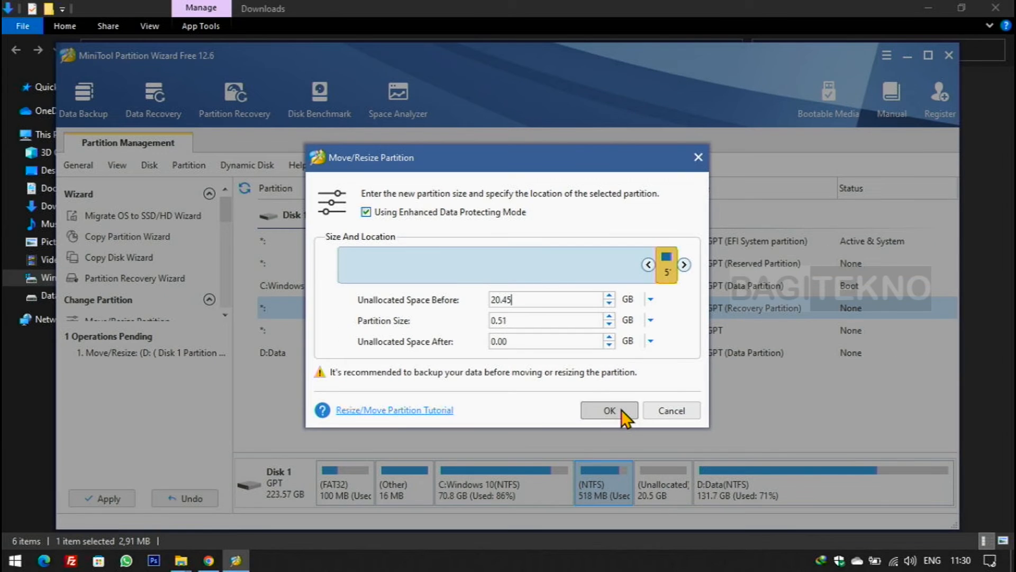
click(610, 410)
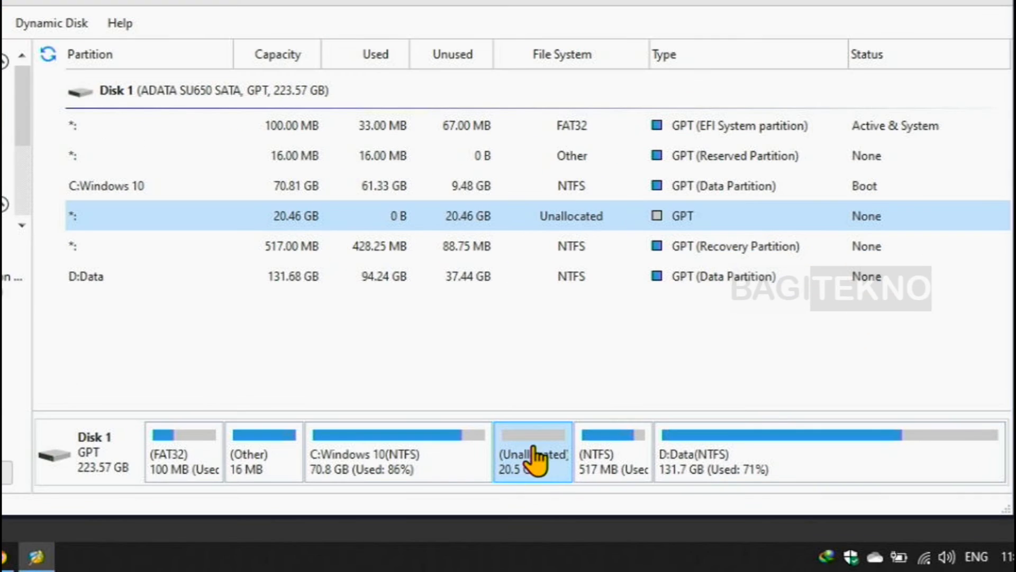
Extend the C:Windows 10 partition over all the unallocated space following it, to a partition size of 91.27 GB
click(424, 456)
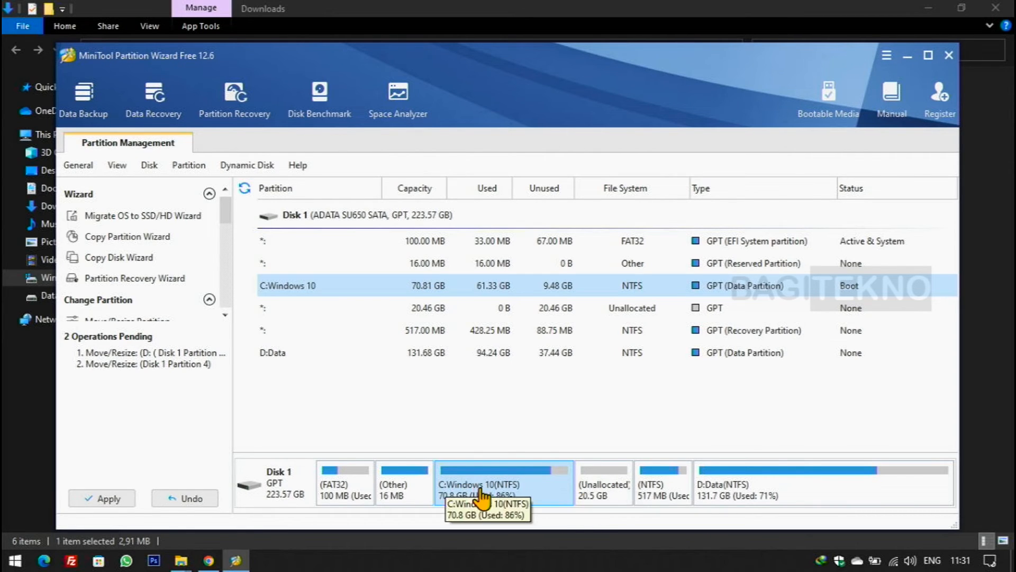
right_click(538, 477)
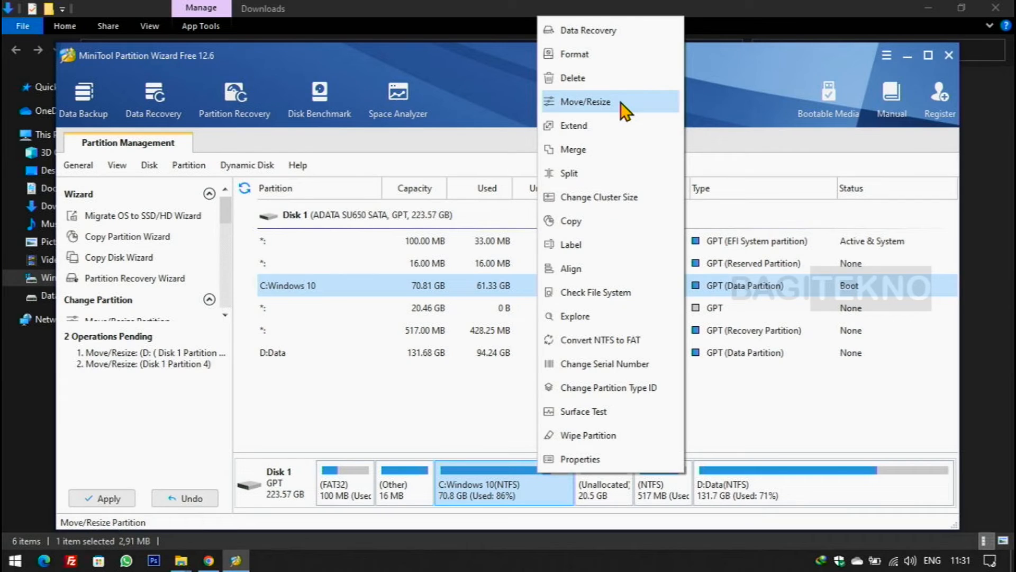
click(678, 127)
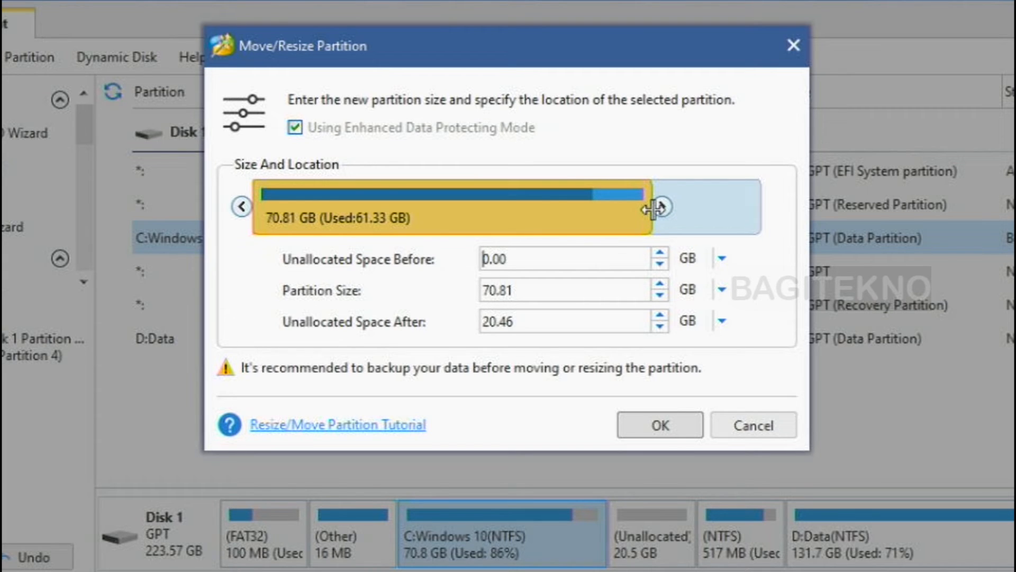
drag(654, 209, 789, 207)
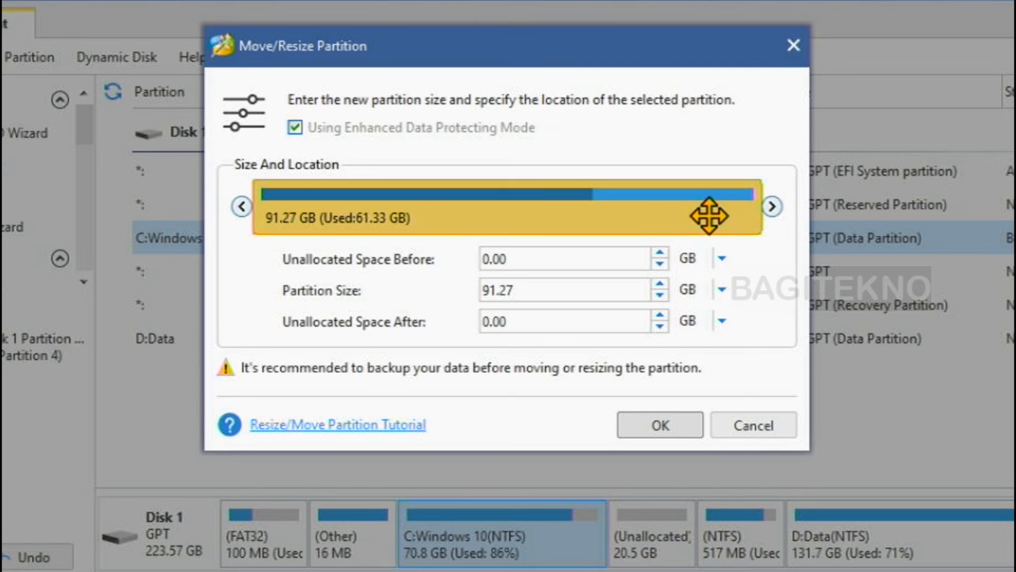
click(552, 258)
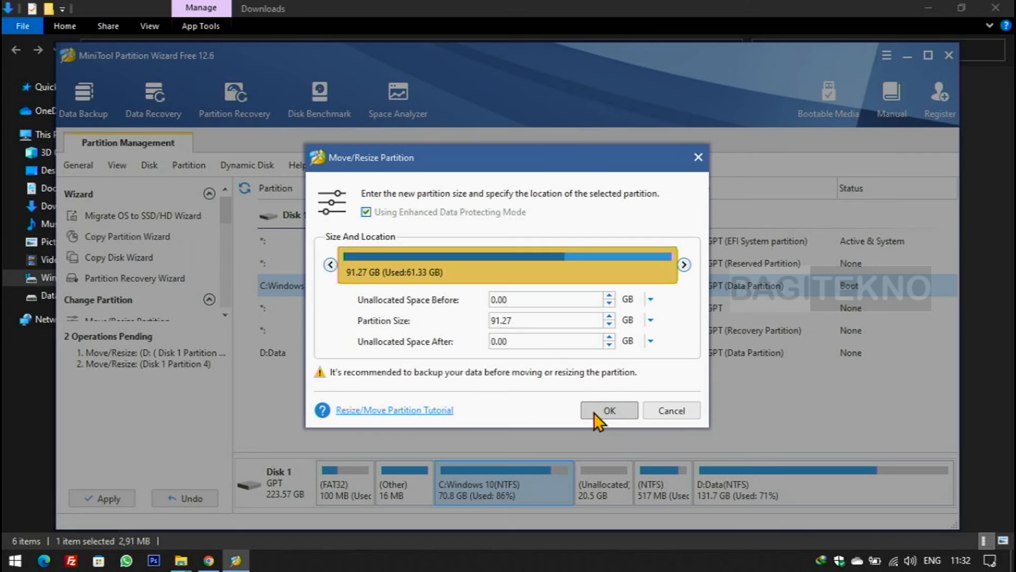
click(645, 429)
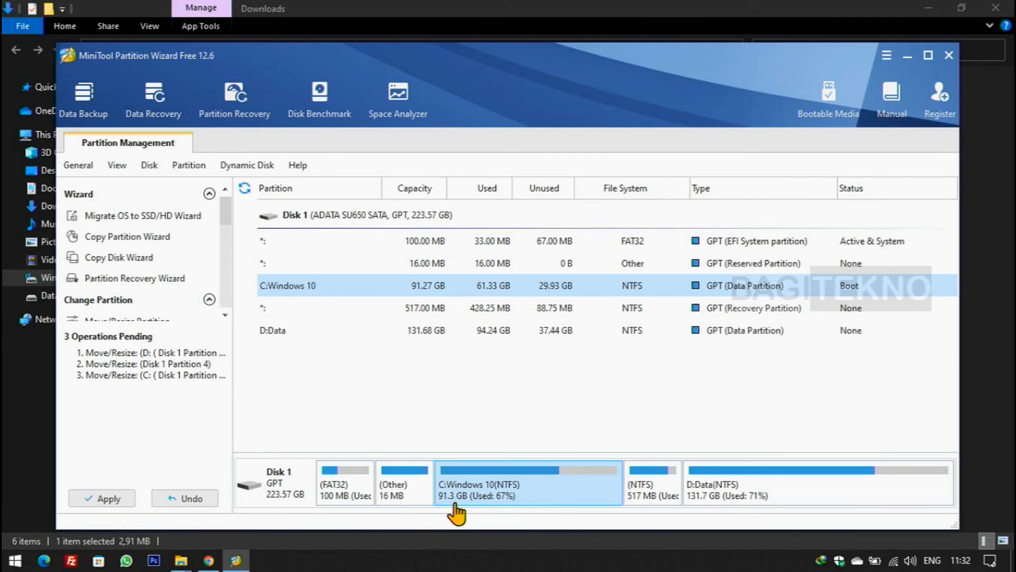
Switch to the This PC window in File Explorer to check the capacity of Windows 10 (C:), and minimize it again
mouse_move(182, 563)
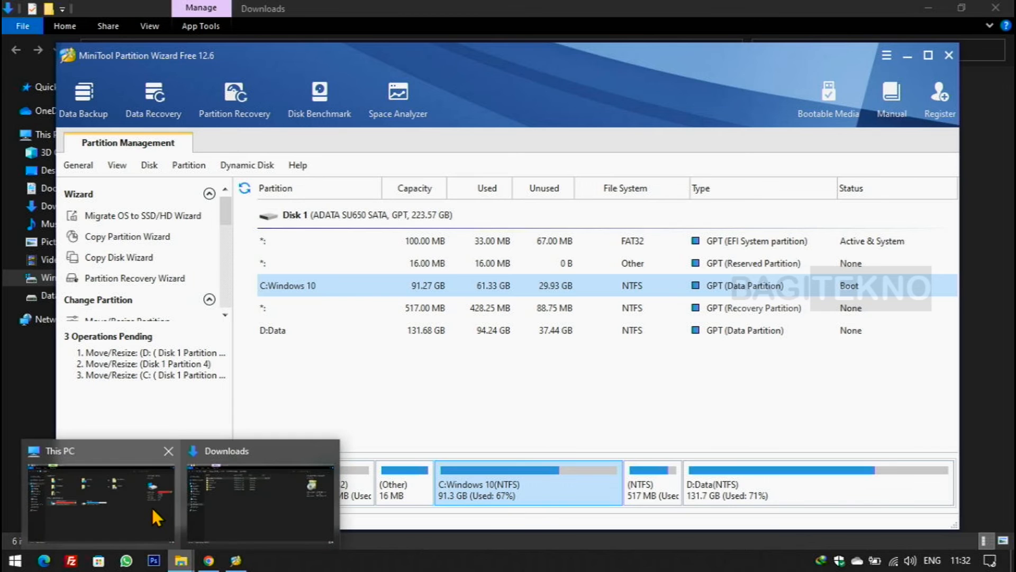
click(152, 505)
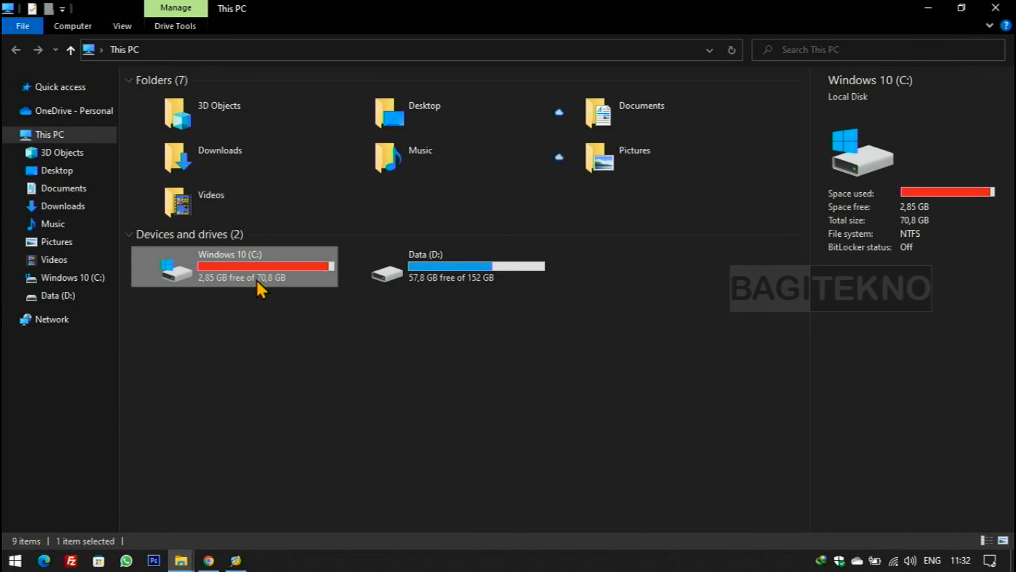
click(926, 10)
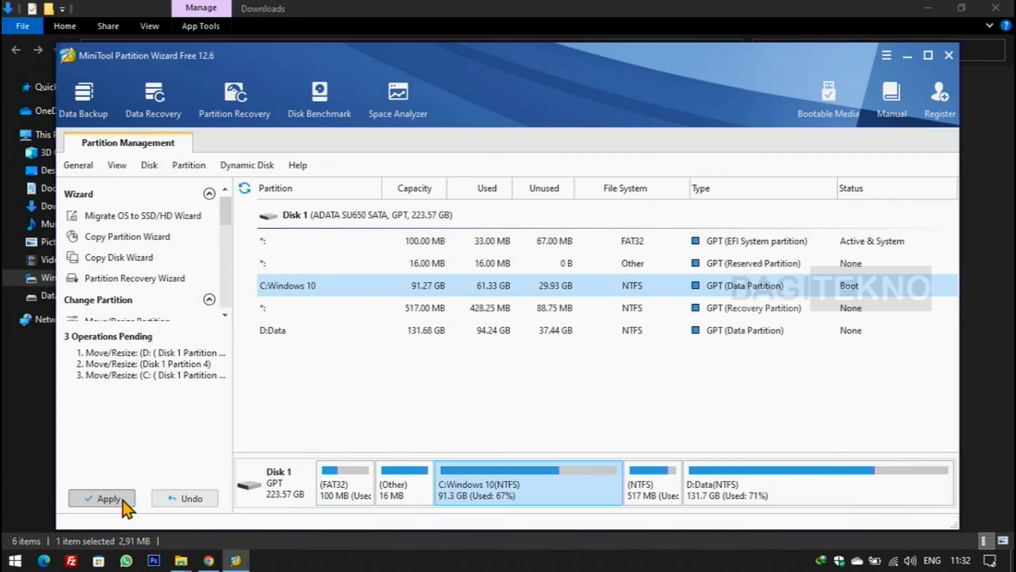
Apply the pending partition changes, closing the File Explorer and Chrome windows before confirming, and dismiss the completion message
click(181, 467)
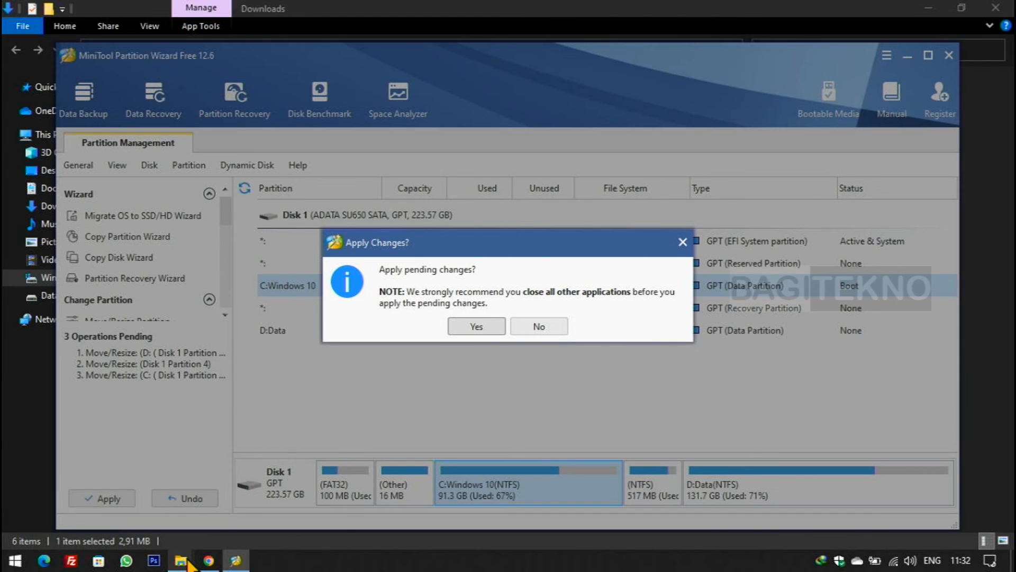
mouse_move(186, 564)
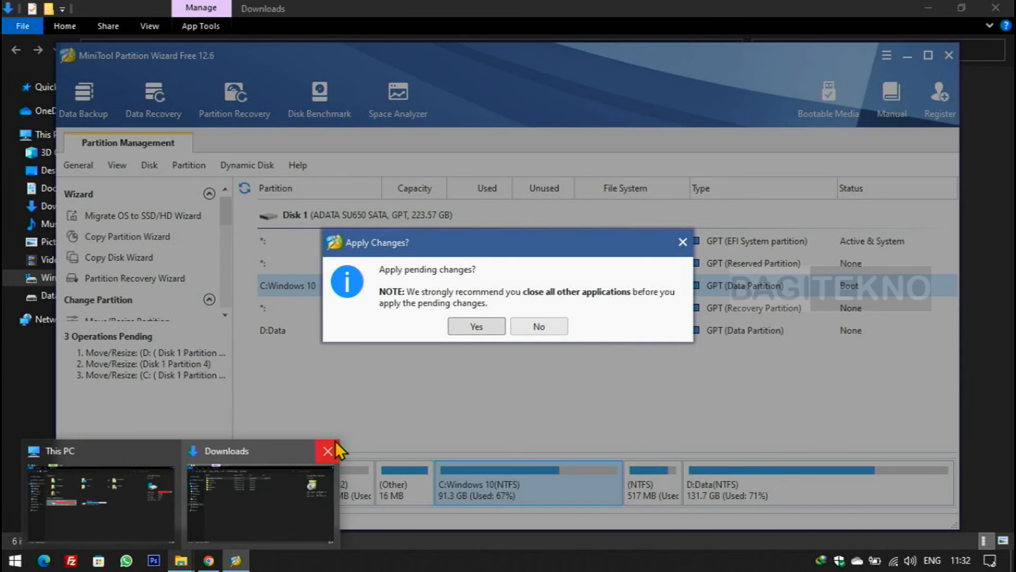
click(326, 450)
click(255, 453)
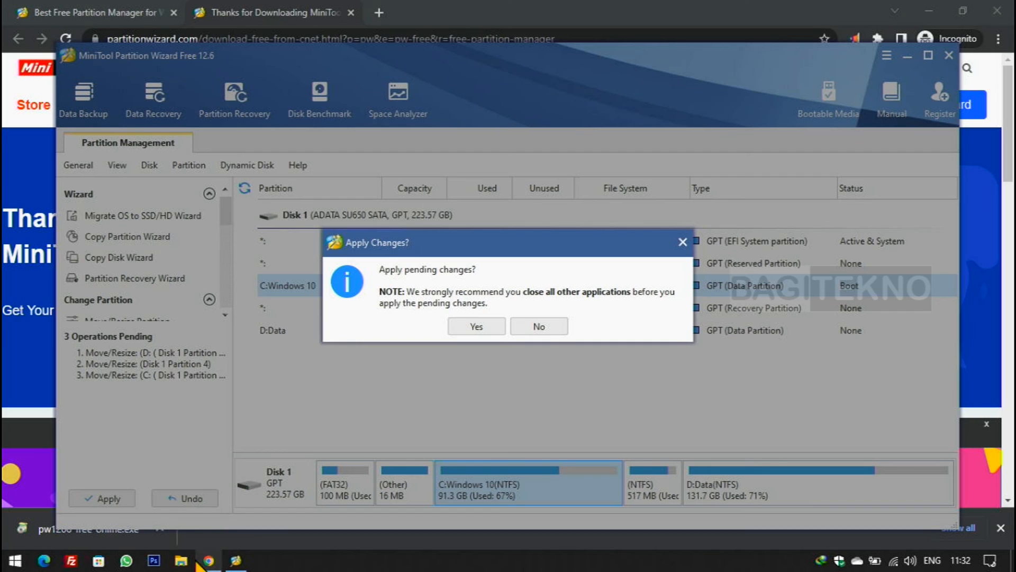
mouse_move(208, 562)
click(274, 448)
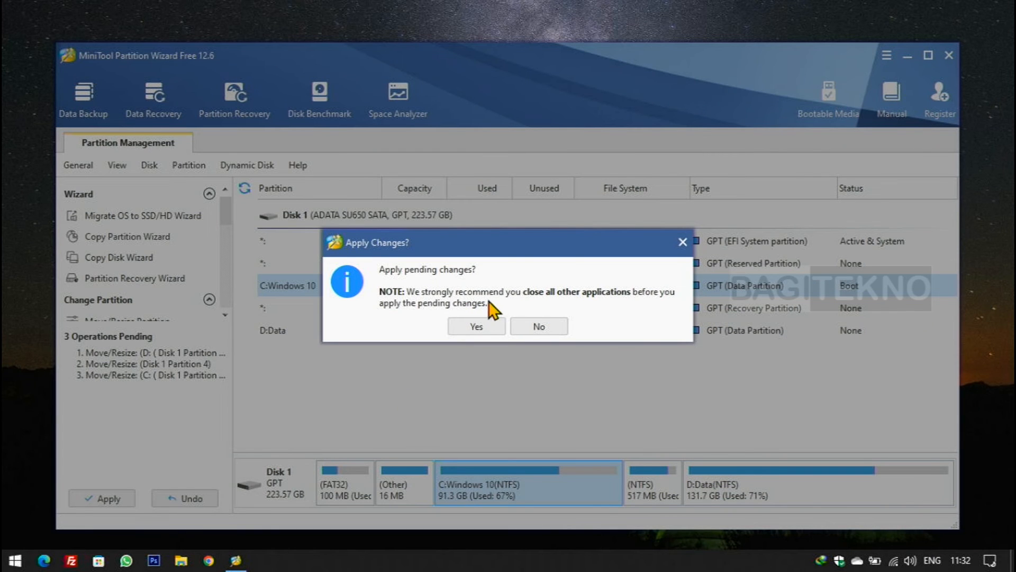
click(460, 329)
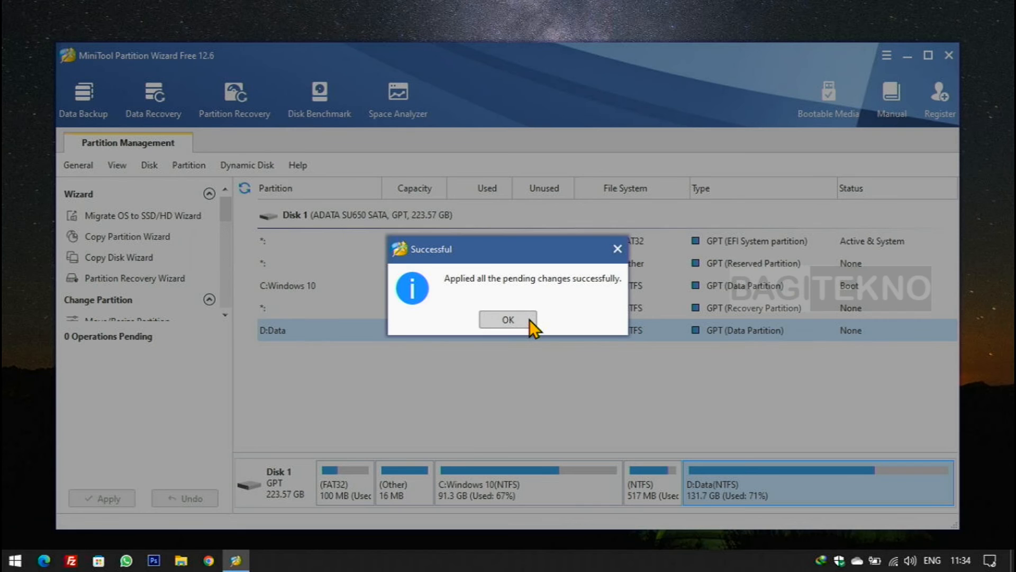
click(530, 320)
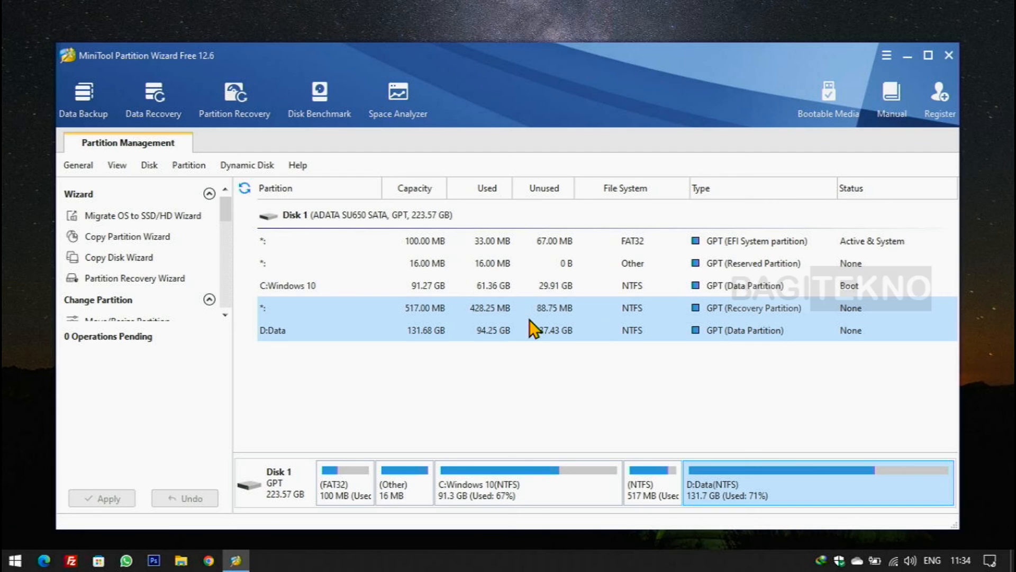
Open File Explorer and compare the total size and free space of Windows 10 (C:) and Data (D:) under This PC
click(181, 562)
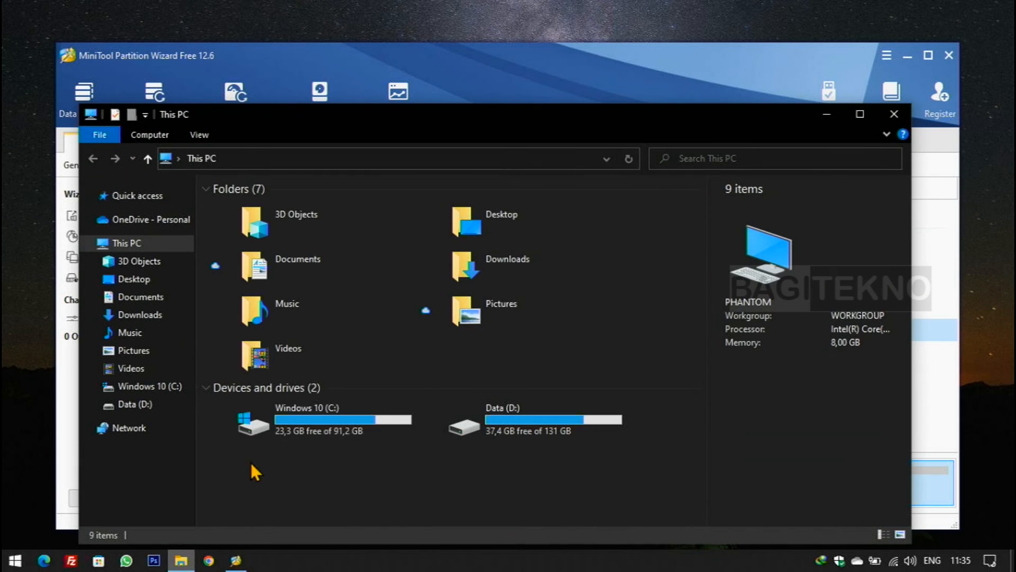
drag(492, 126, 465, 57)
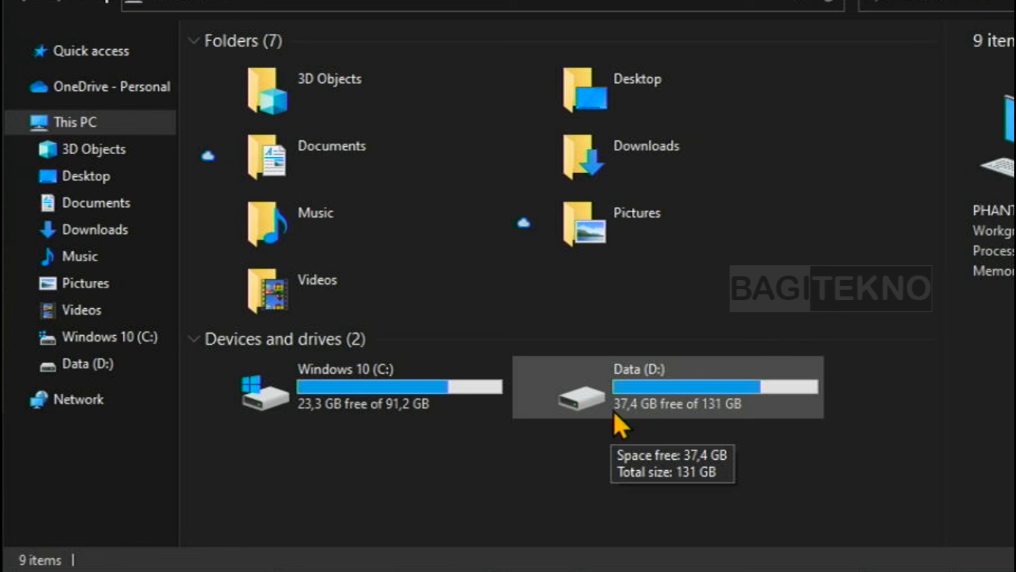
click(642, 393)
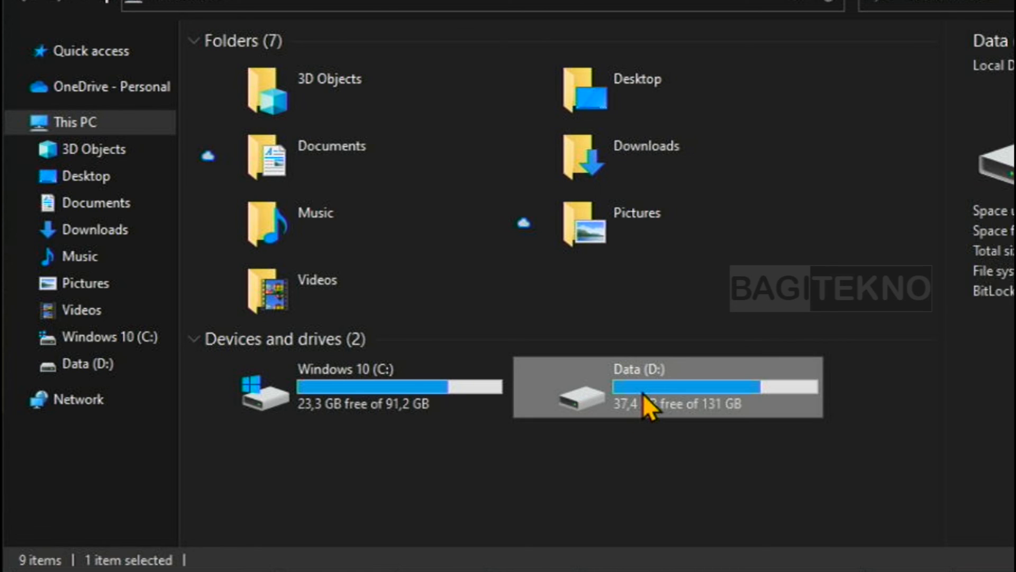
click(412, 382)
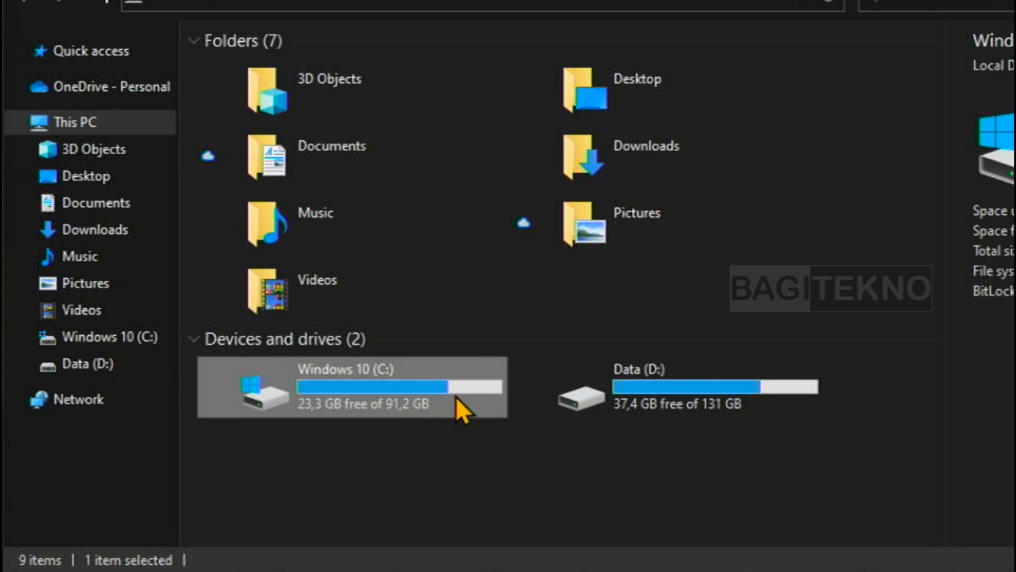
click(605, 467)
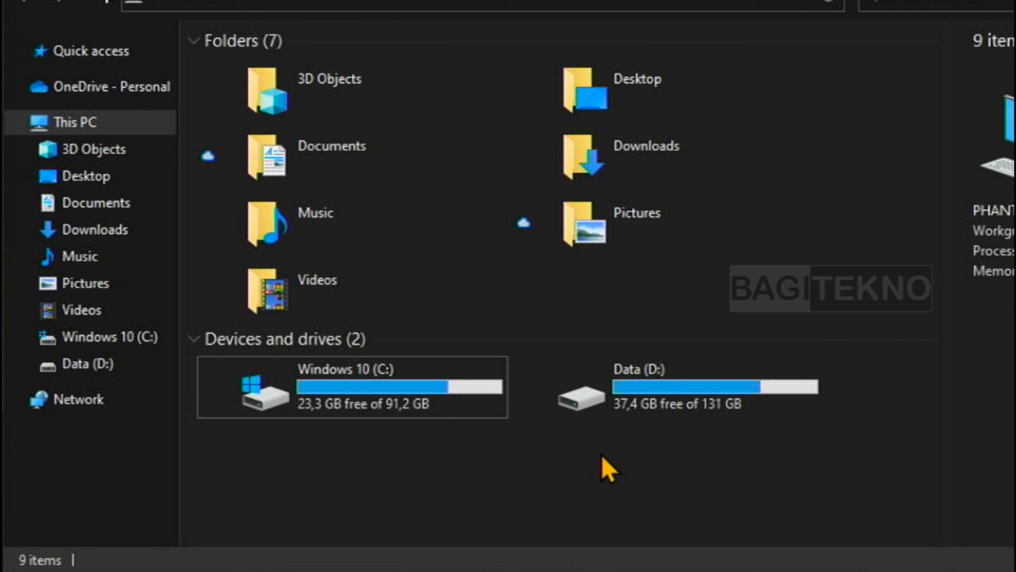
click(720, 399)
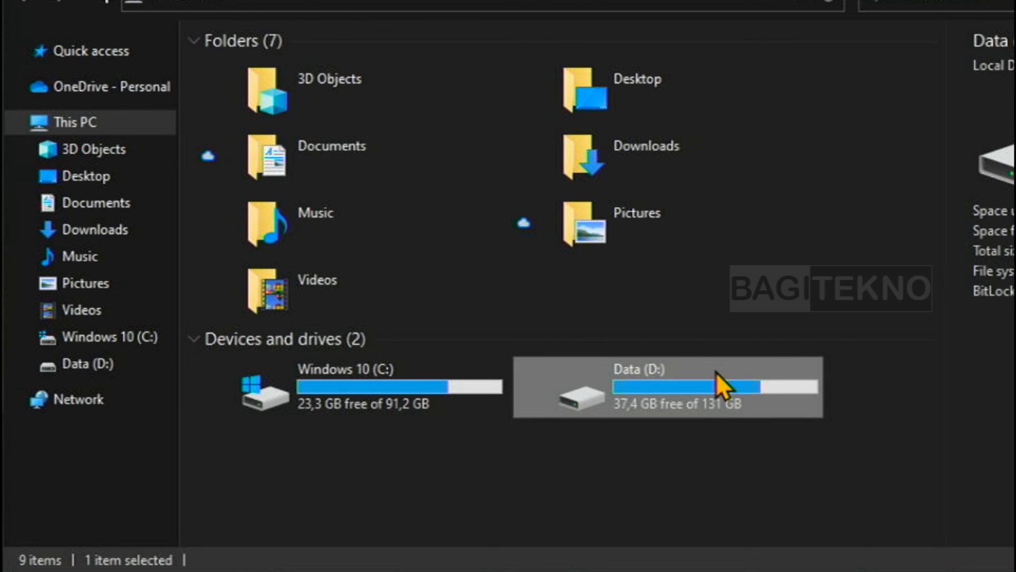
mouse_move(682, 403)
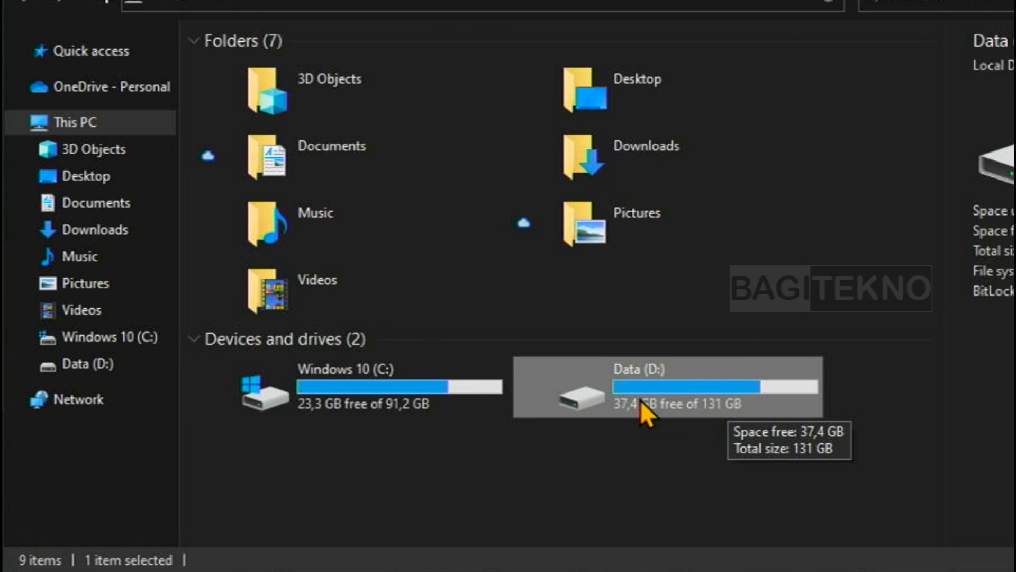
click(389, 389)
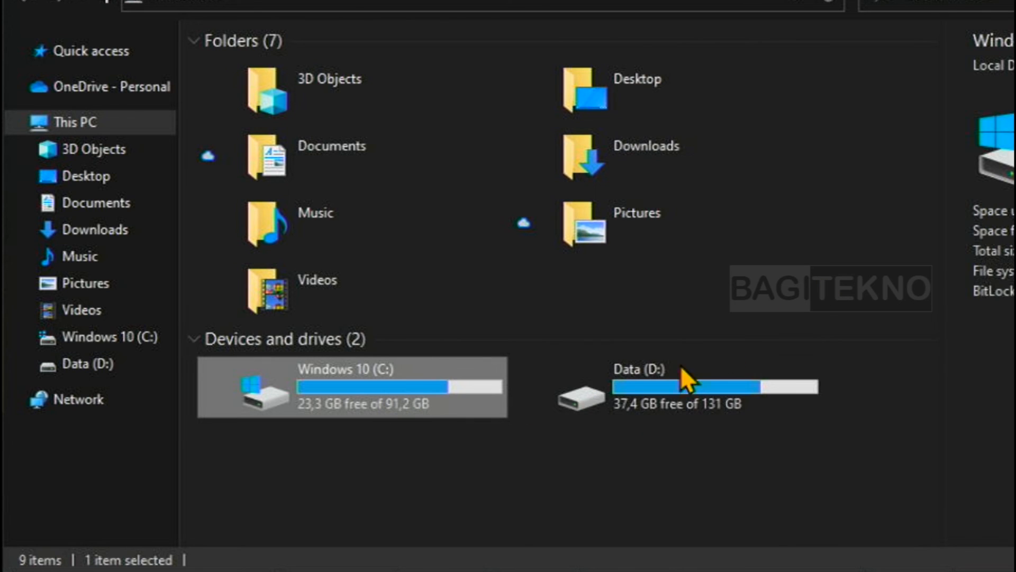
mouse_move(486, 395)
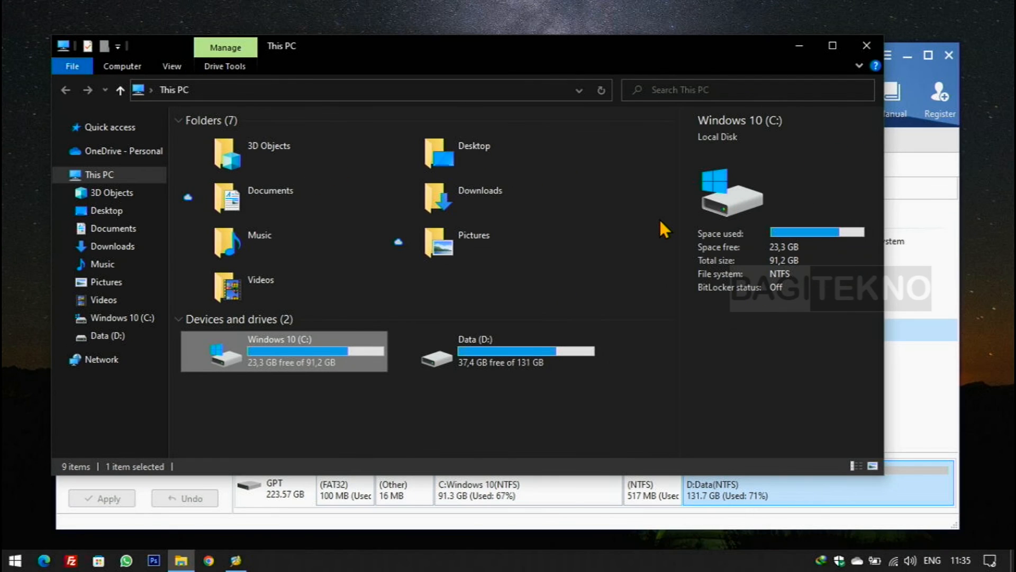
Exit MiniTool Partition Wizard, confirming the exit, and close the File Explorer window
click(926, 152)
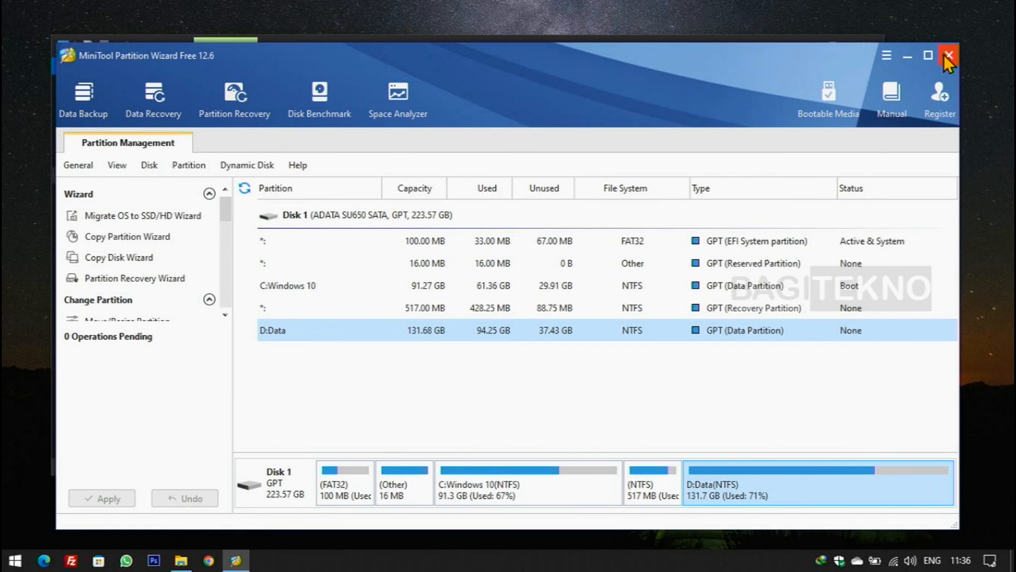
click(945, 55)
click(471, 319)
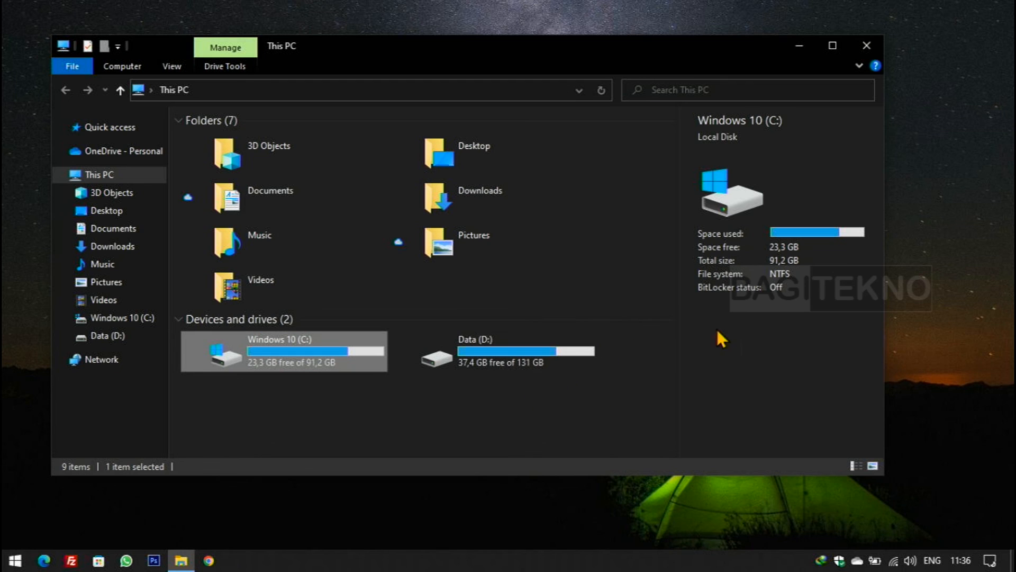
click(867, 45)
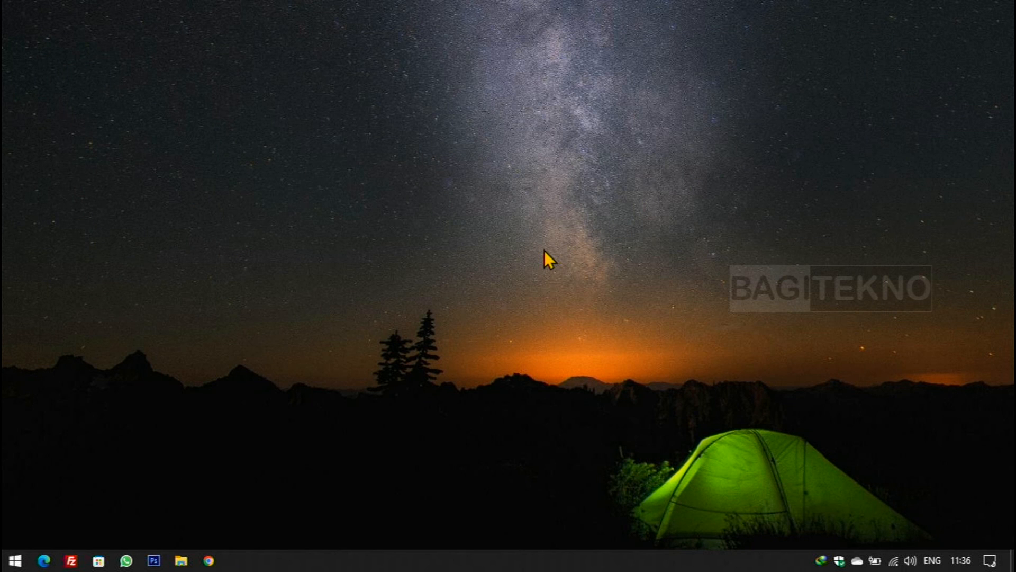